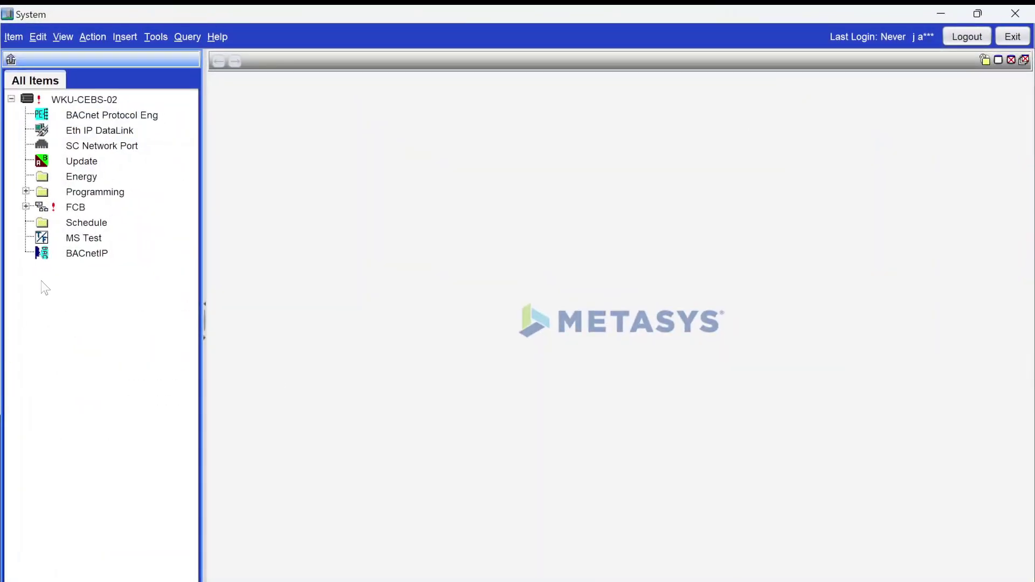
Insert a new field device under BACnetIP and restart its BACnet auto discovery.
left_click(99, 254)
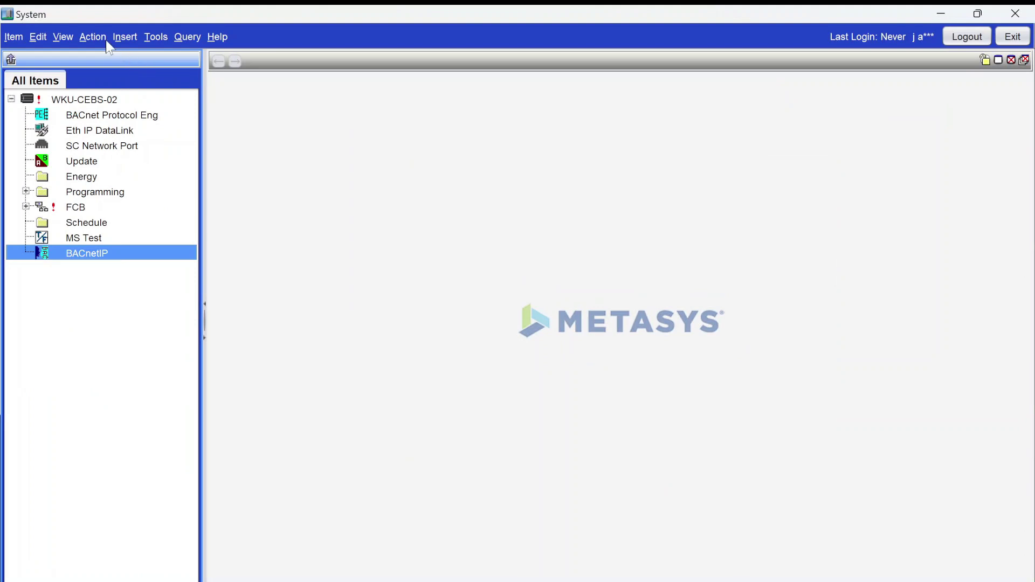
left_click(125, 37)
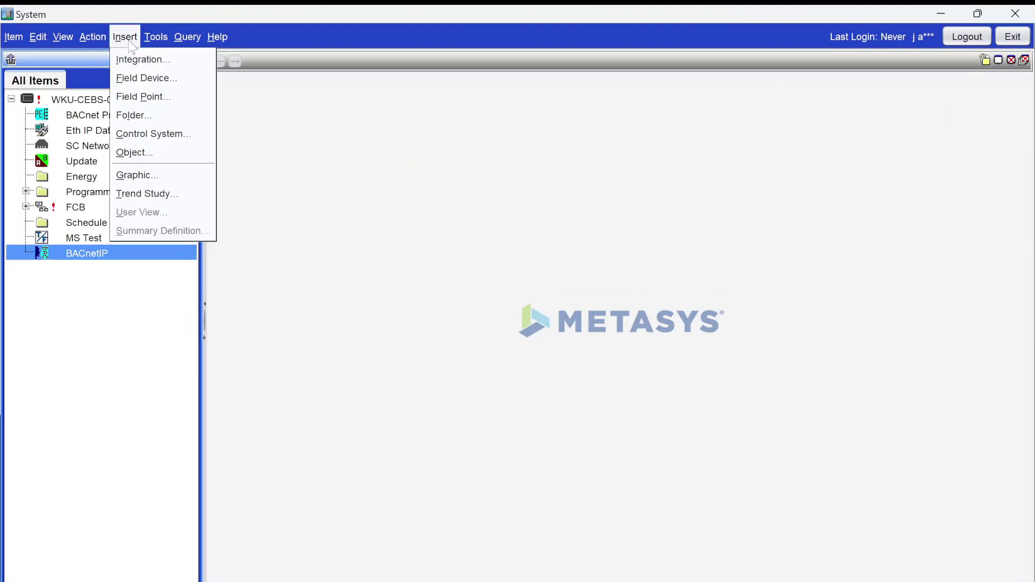
left_click(151, 78)
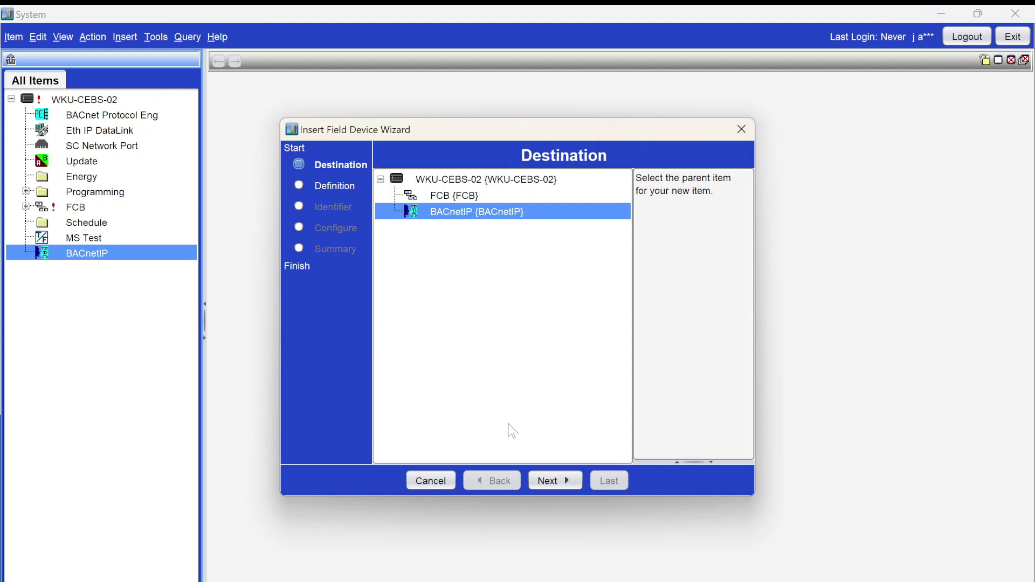
left_click(555, 480)
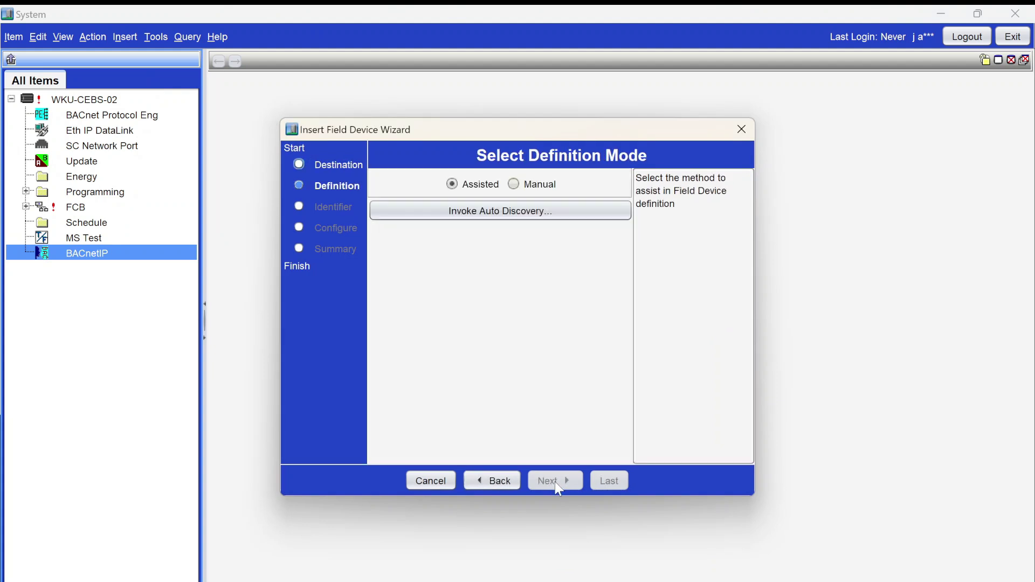
left_click(476, 212)
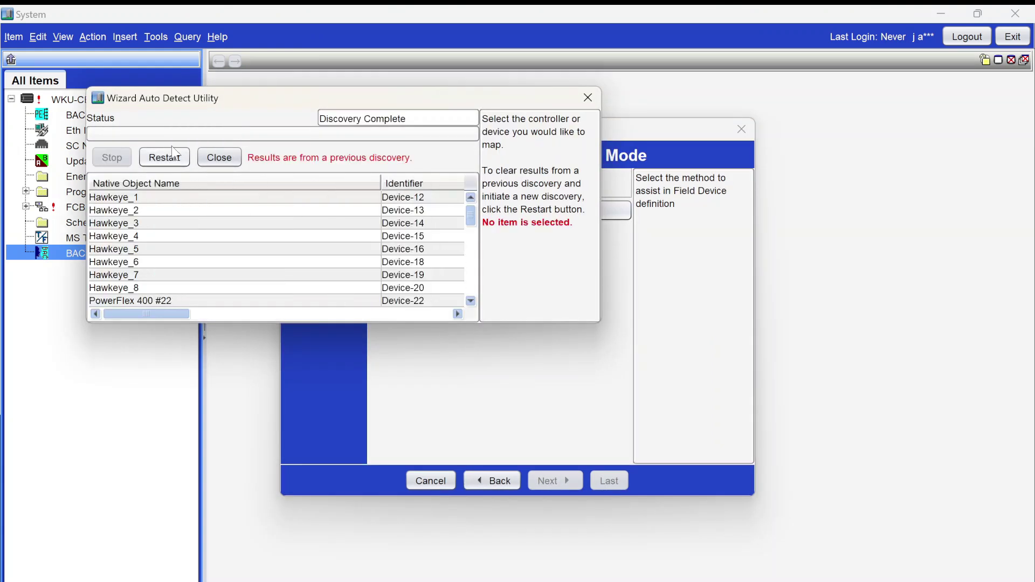
left_click(169, 153)
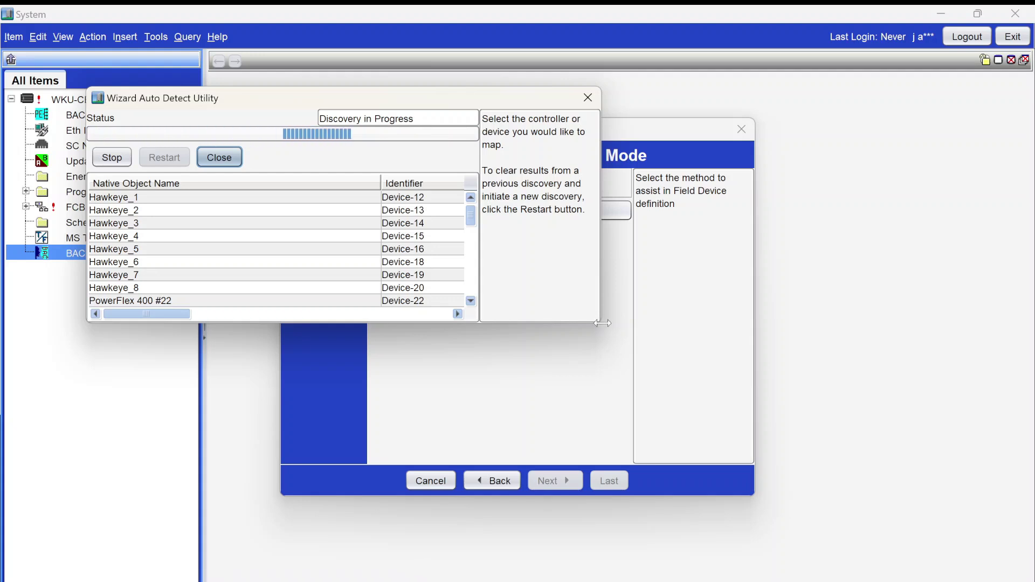
Enlarge the Auto Detect Utility dialog to show more devices with their name and instance columns.
left_click_drag(601, 322, 1020, 581)
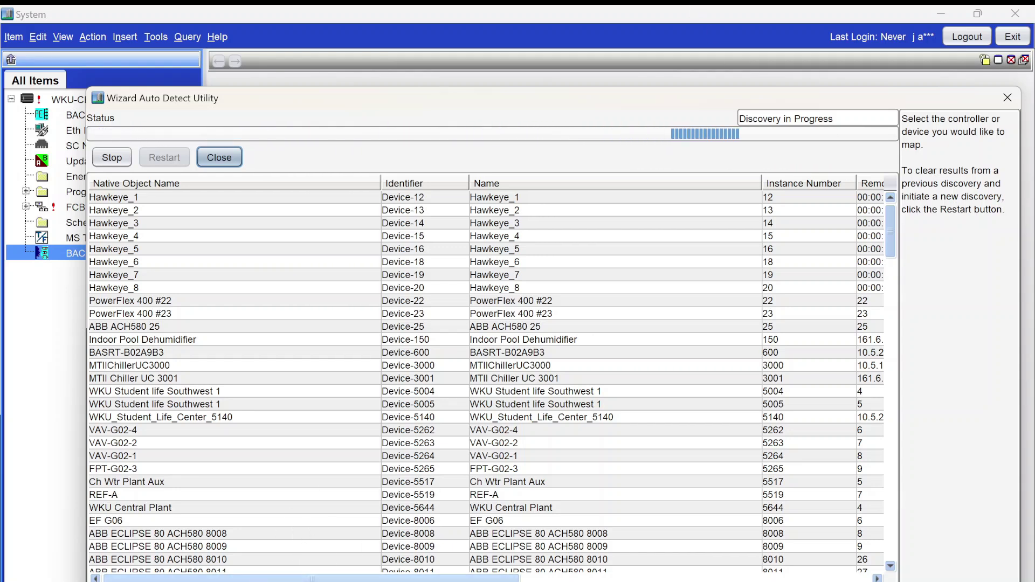
Sort devices by Native Object Name descending and pick WKU_UPGRADE_PCI_082124_99966 to add.
left_click_drag(259, 579, 473, 577)
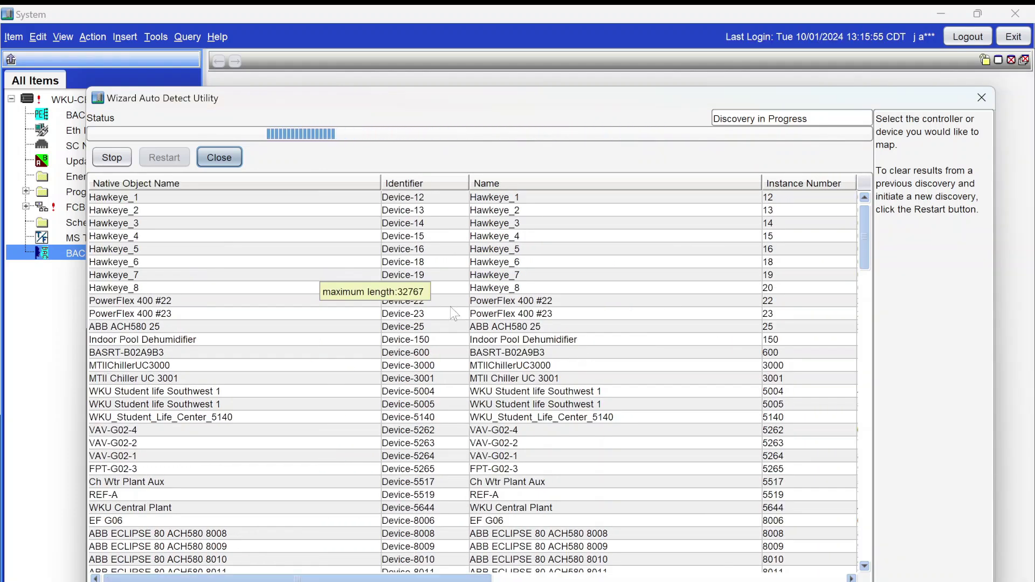
left_click(148, 185)
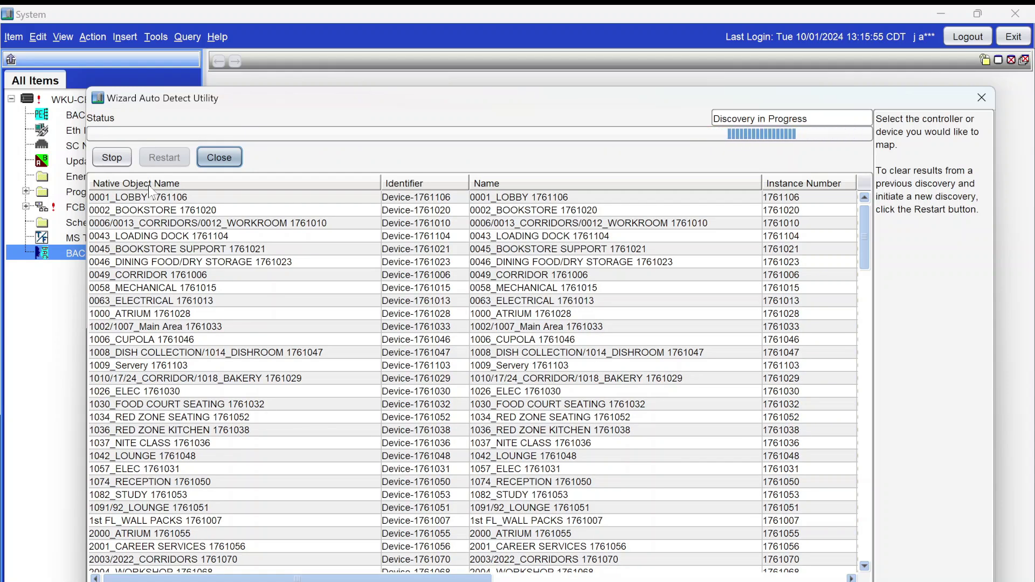
left_click(148, 186)
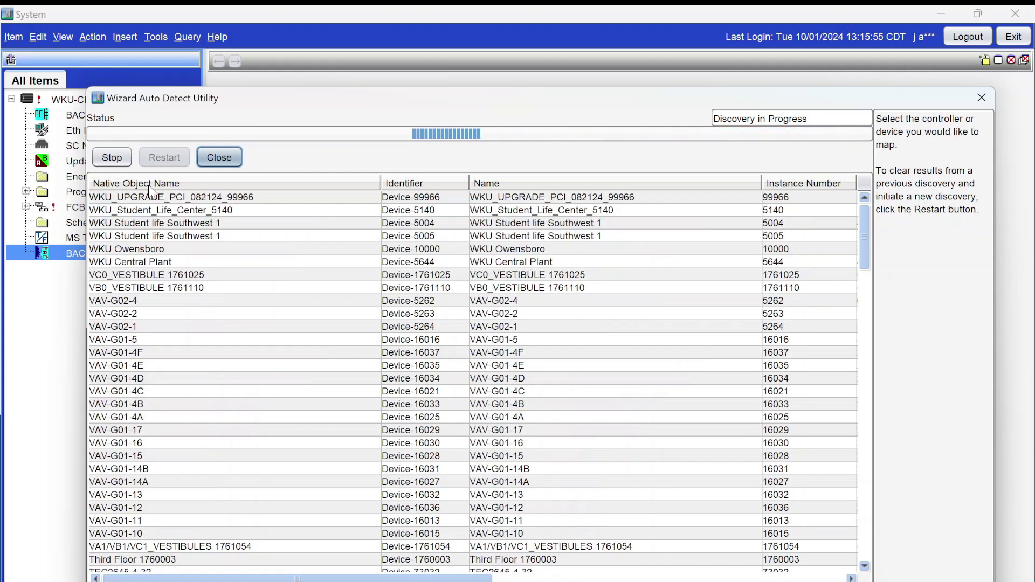
double_click(179, 198)
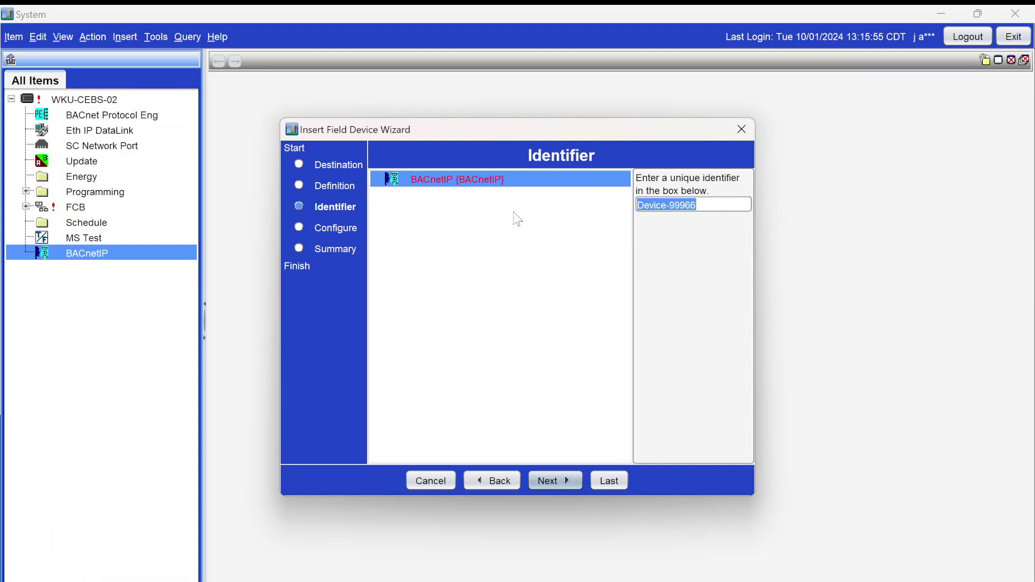
Set both the Identifier and the Name of the new device to EBS-PHX.
type("EB")
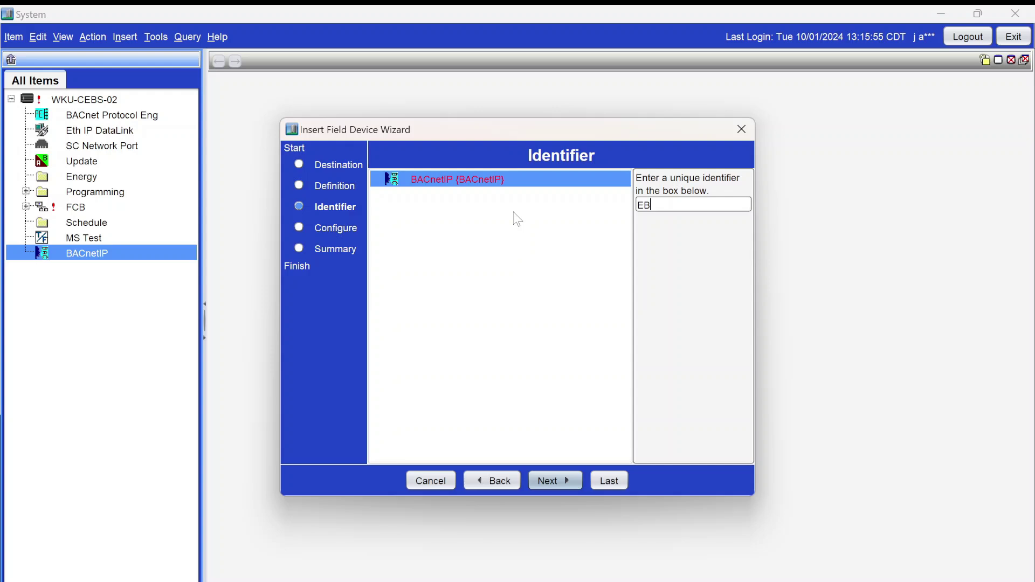
type("S-PHX")
left_click(560, 471)
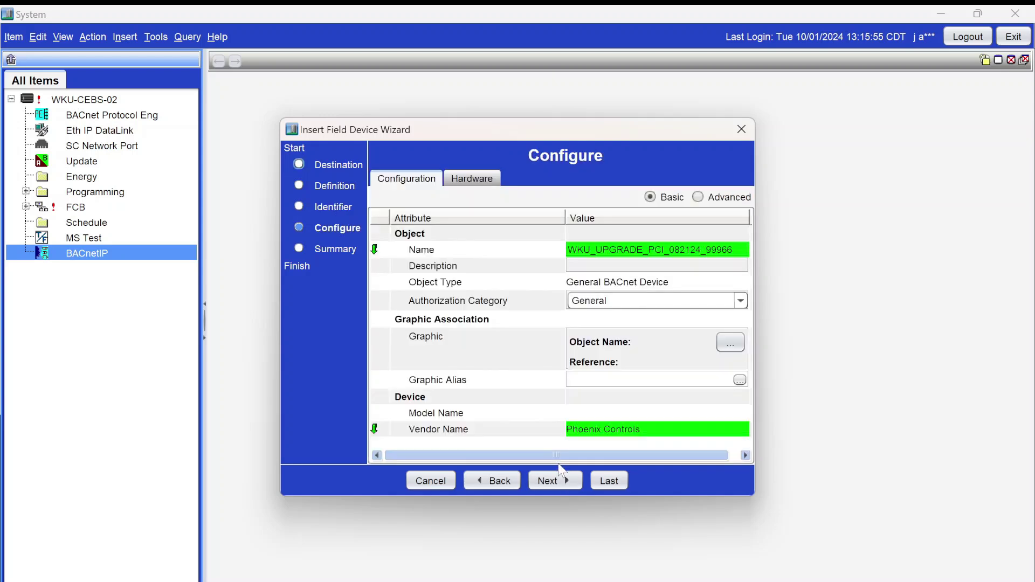
left_click_drag(755, 315, 952, 315)
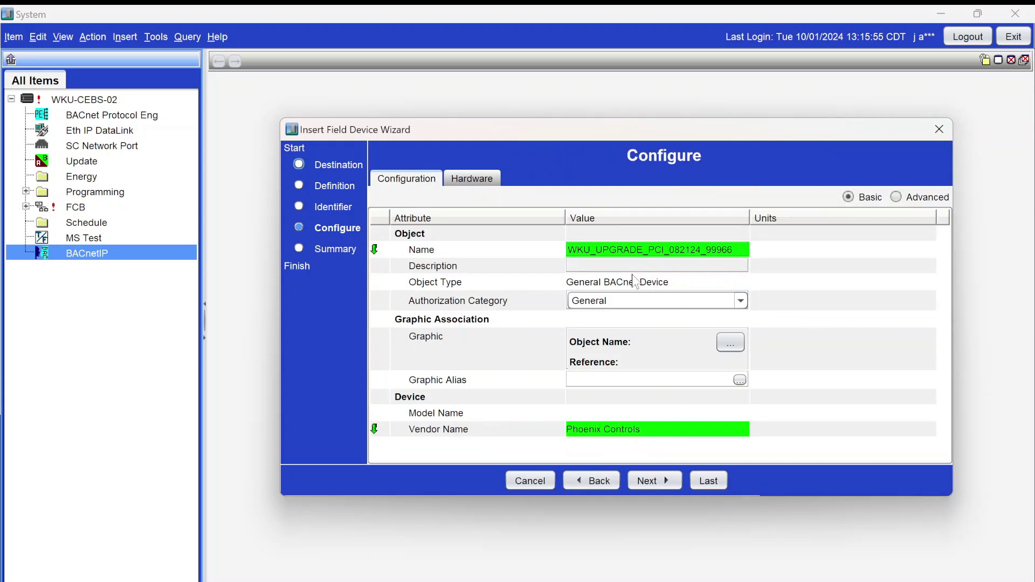
left_click(635, 254)
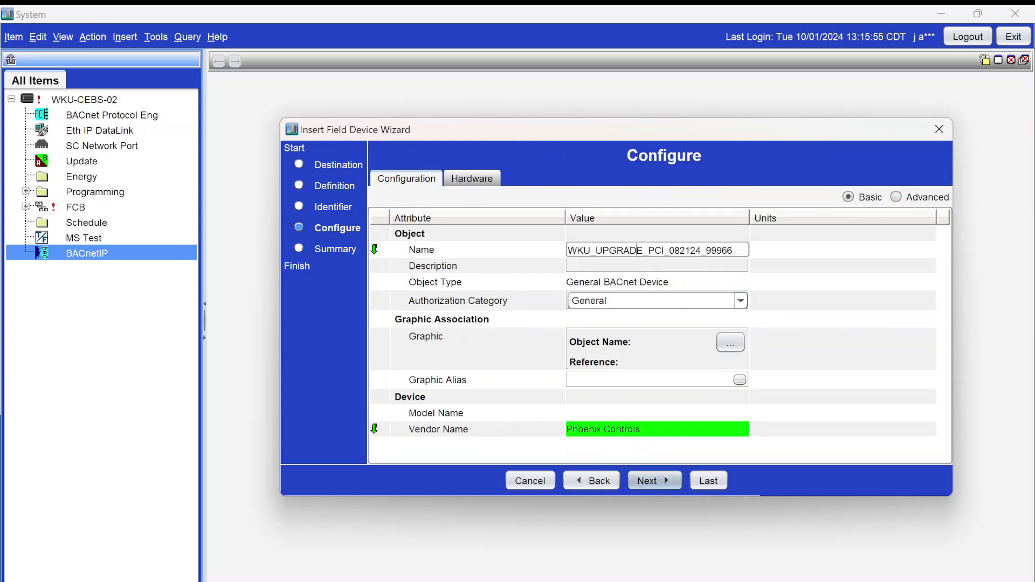
double_click(635, 251)
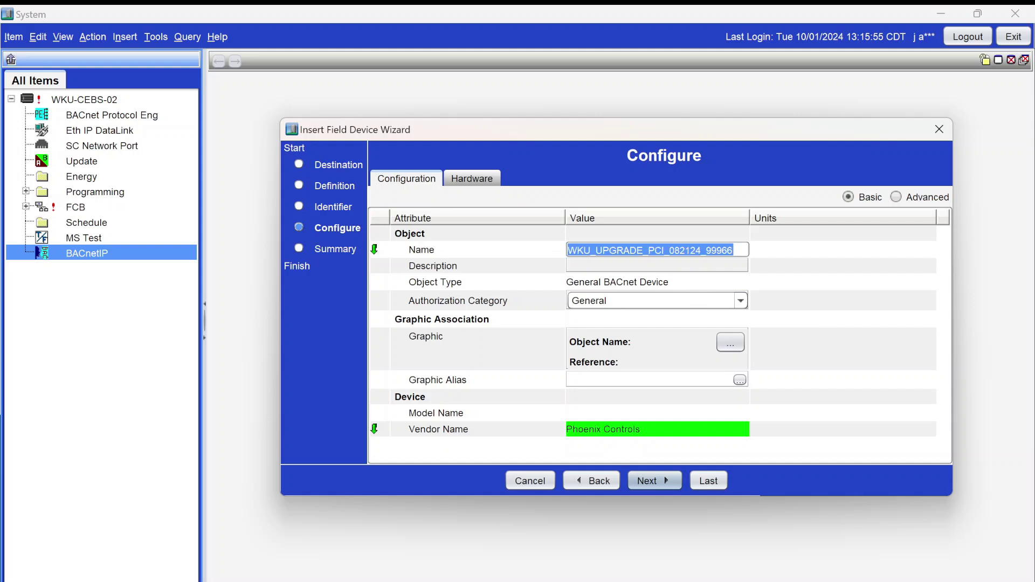
type("EBS")
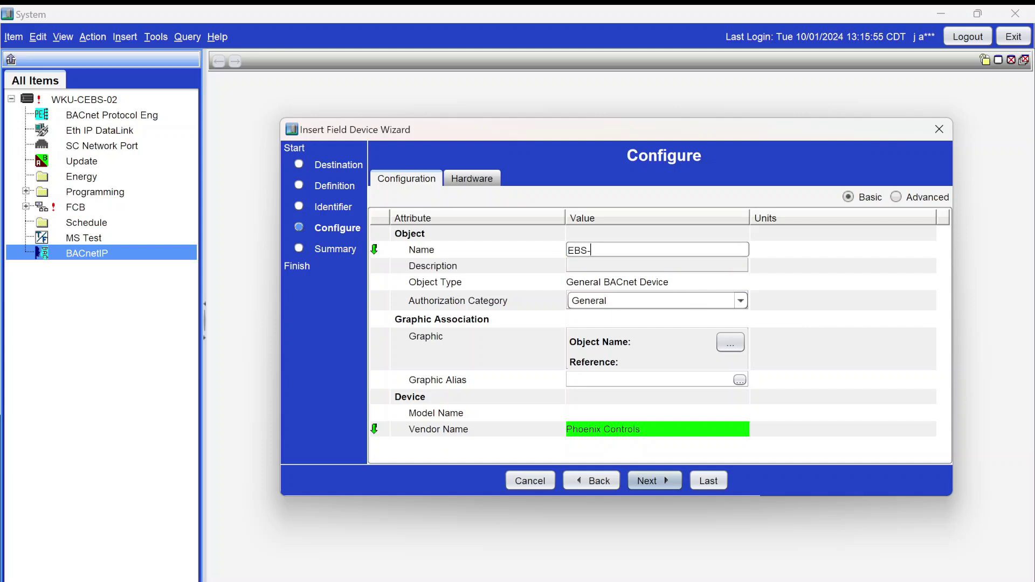
type("-PHX")
left_click(659, 481)
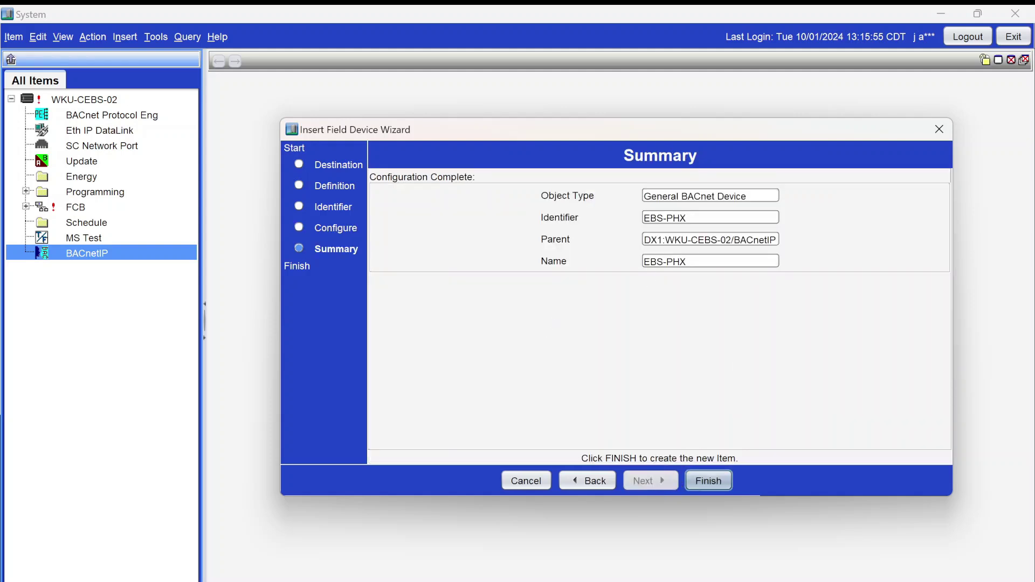
Finish creating EBS-PHX without extensions and start auto discovery of its field points.
left_click(715, 485)
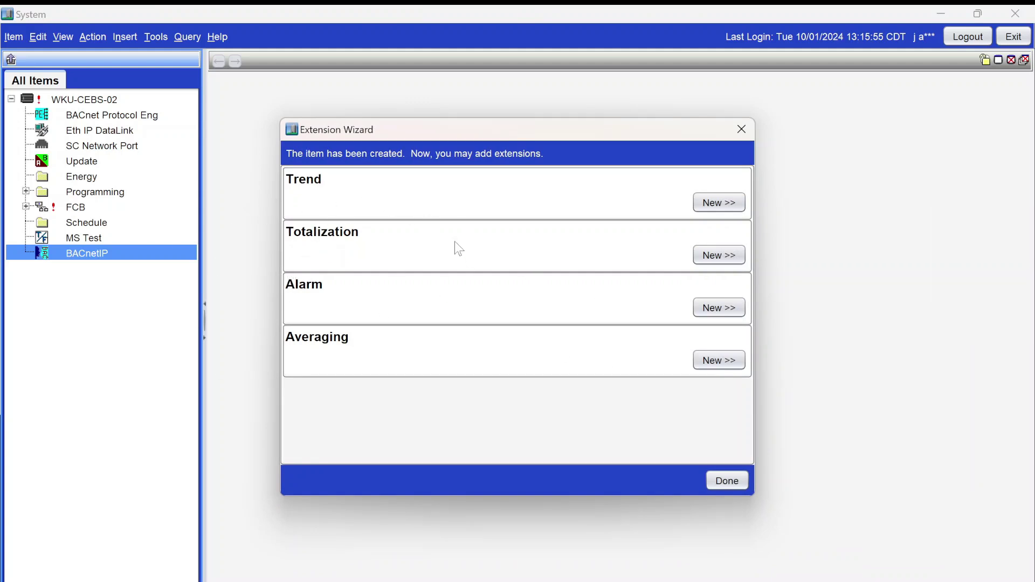
left_click(729, 481)
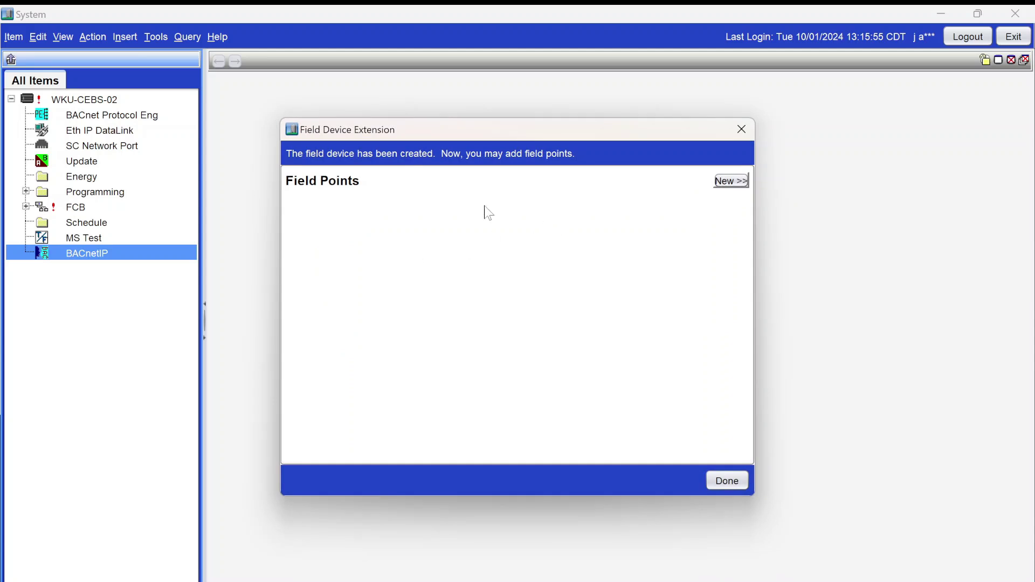
left_click(731, 181)
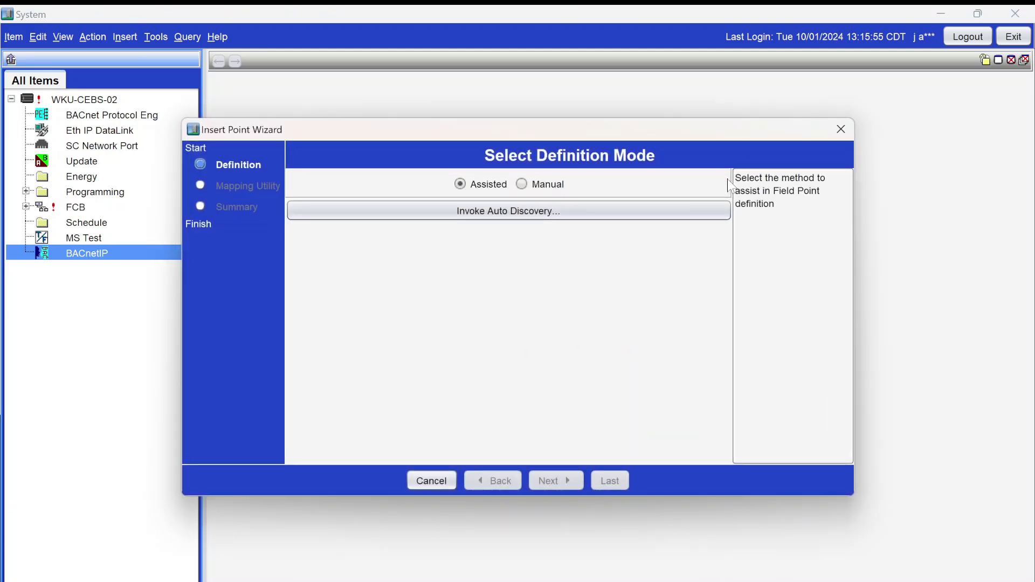
left_click(508, 212)
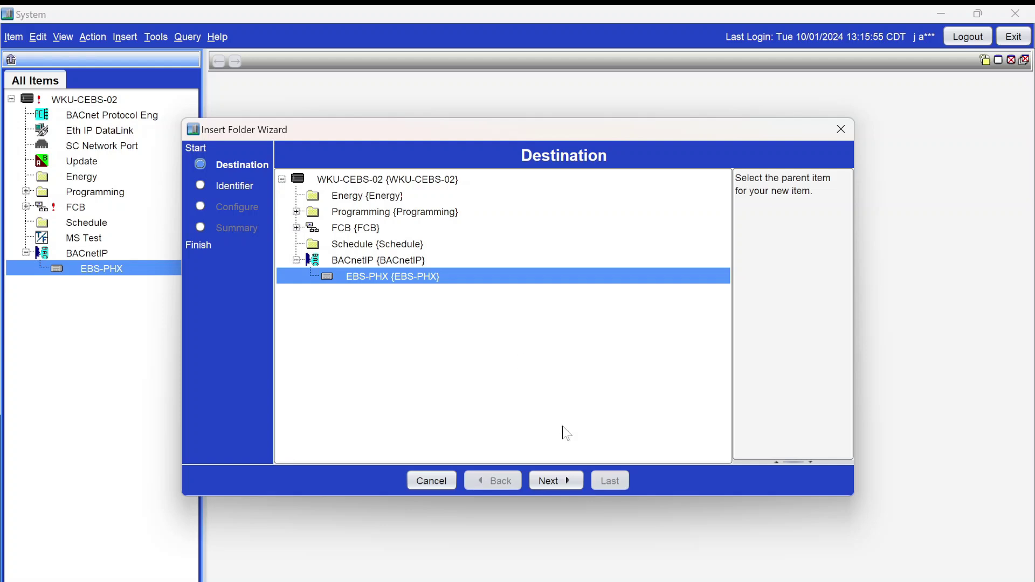
Create a Lab 3105 folder inside EBS-PHX and expand EBS-PHX to show it.
left_click(561, 481)
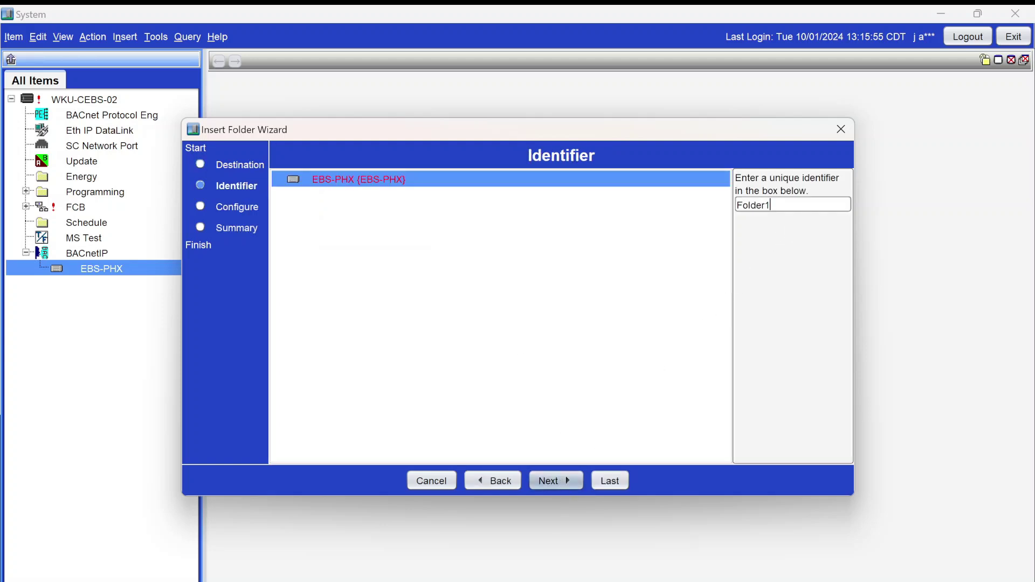
type("Lab 3105")
left_click(558, 483)
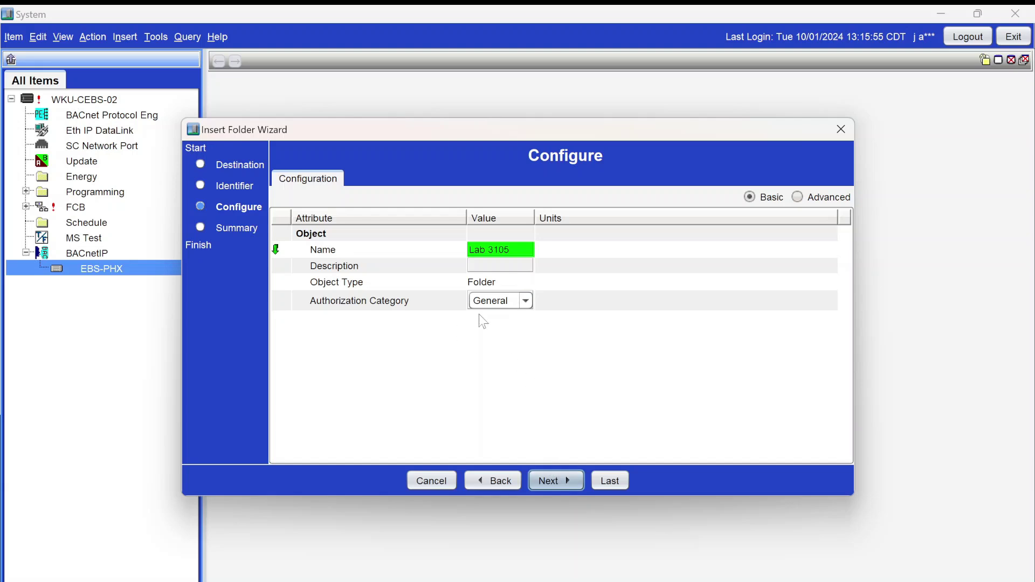
left_click(570, 487)
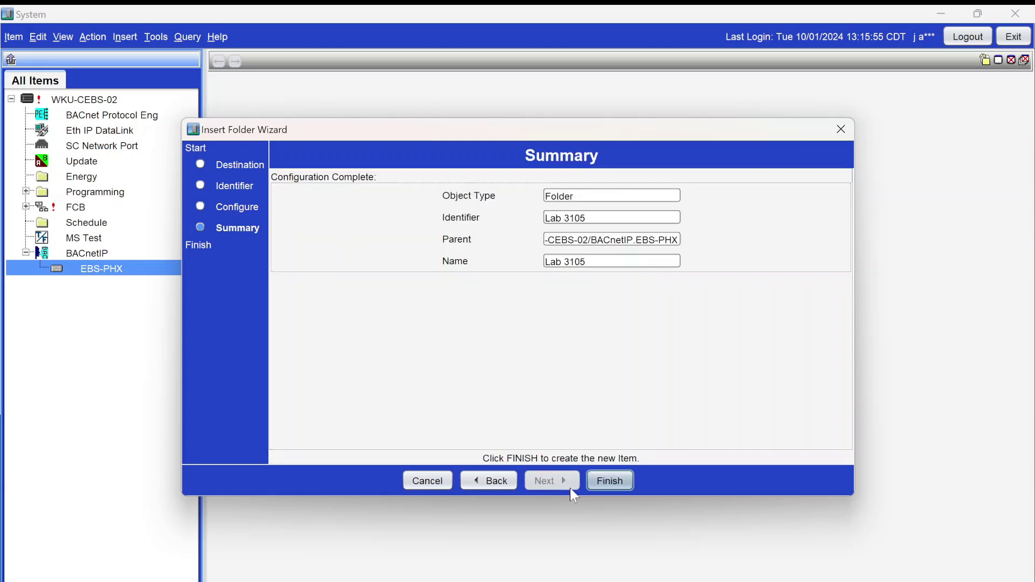
left_click(608, 486)
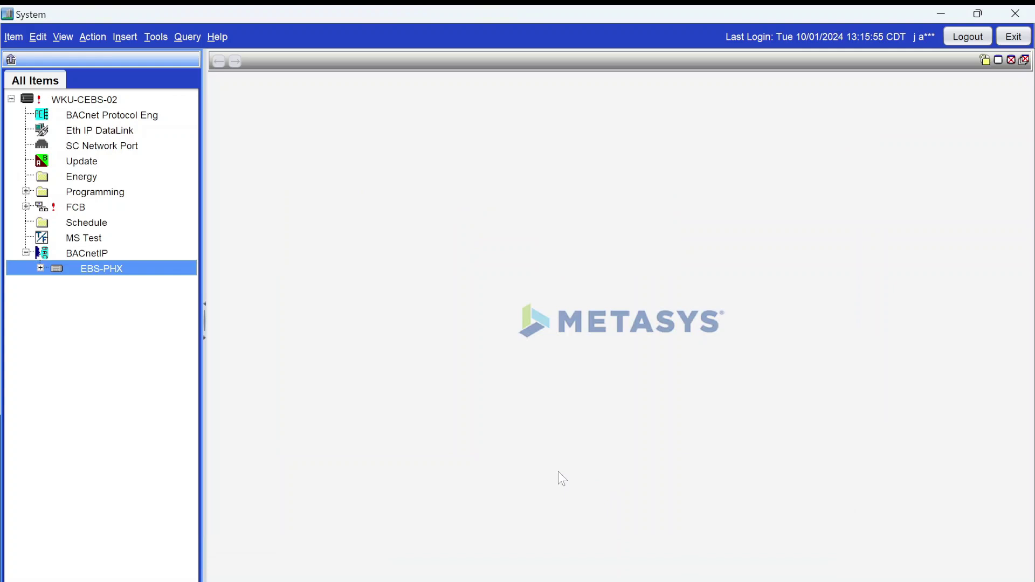
left_click(40, 268)
Begin inserting field points into Lab 3105 and launch auto discovery of the device's points.
left_click(87, 286)
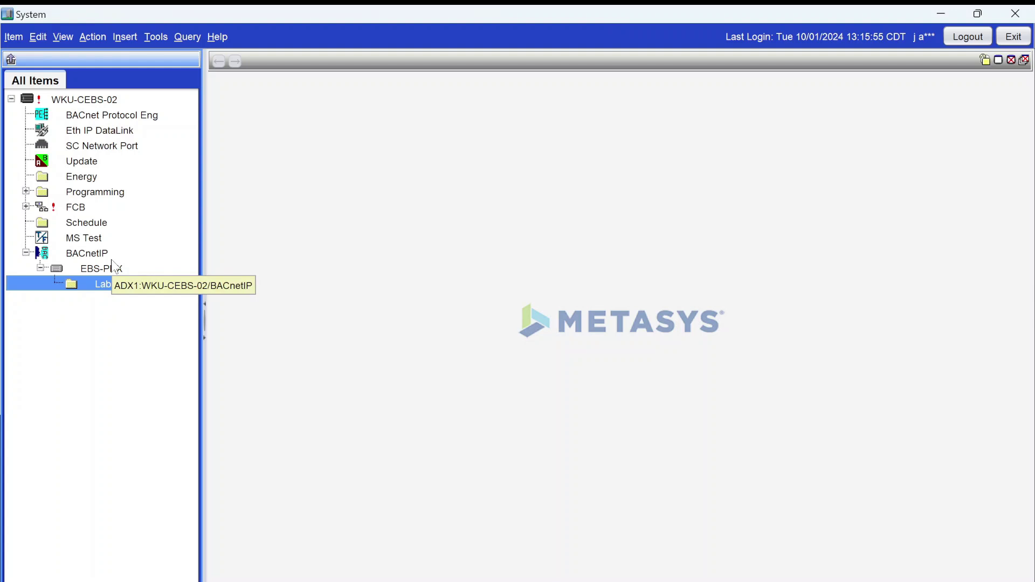
left_click(123, 38)
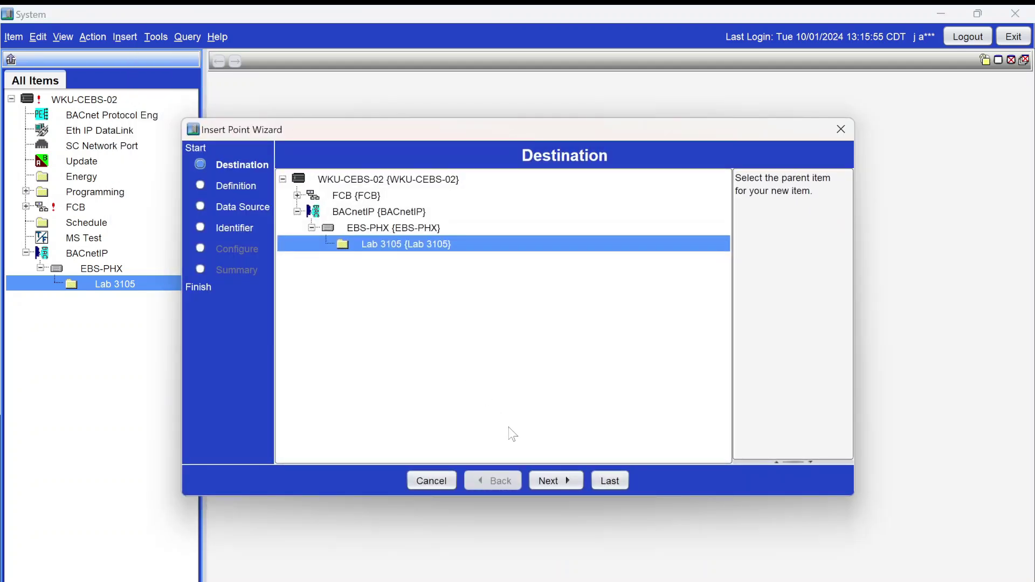
left_click(548, 477)
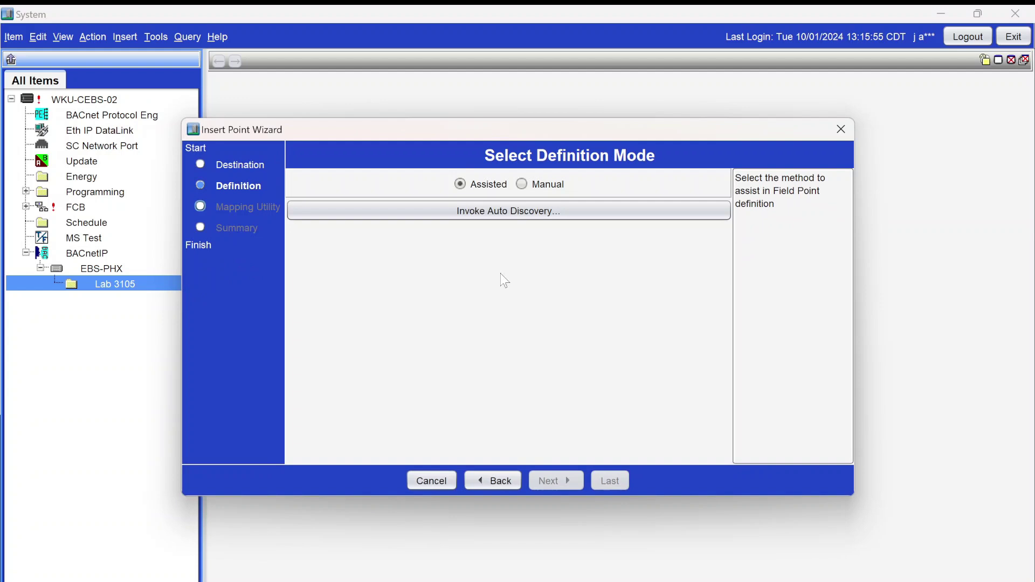
left_click(503, 213)
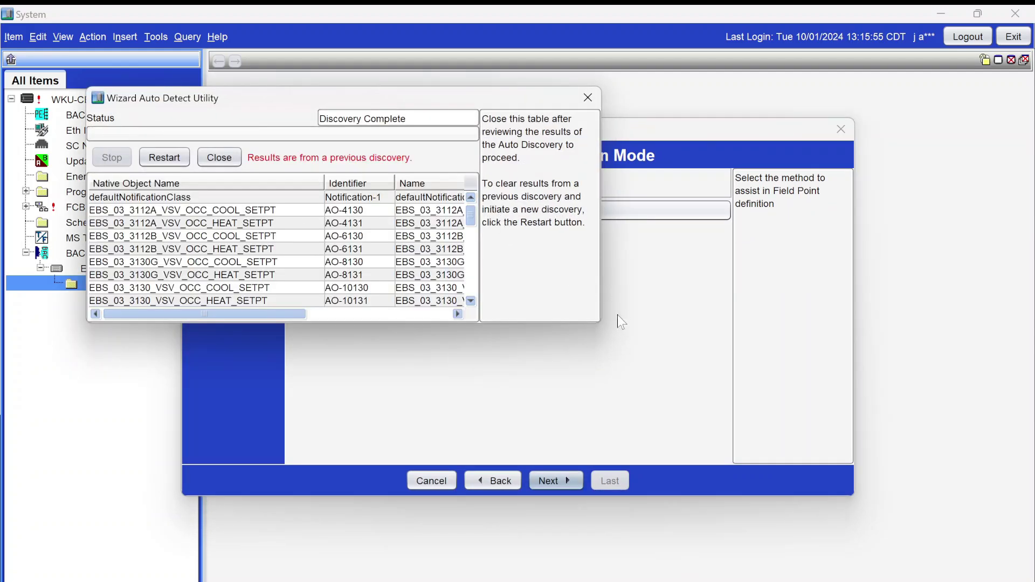
Rediscover the EBS-PHX points, sort them by Native Object Name, and close into Point Mapping.
left_click_drag(601, 319, 907, 490)
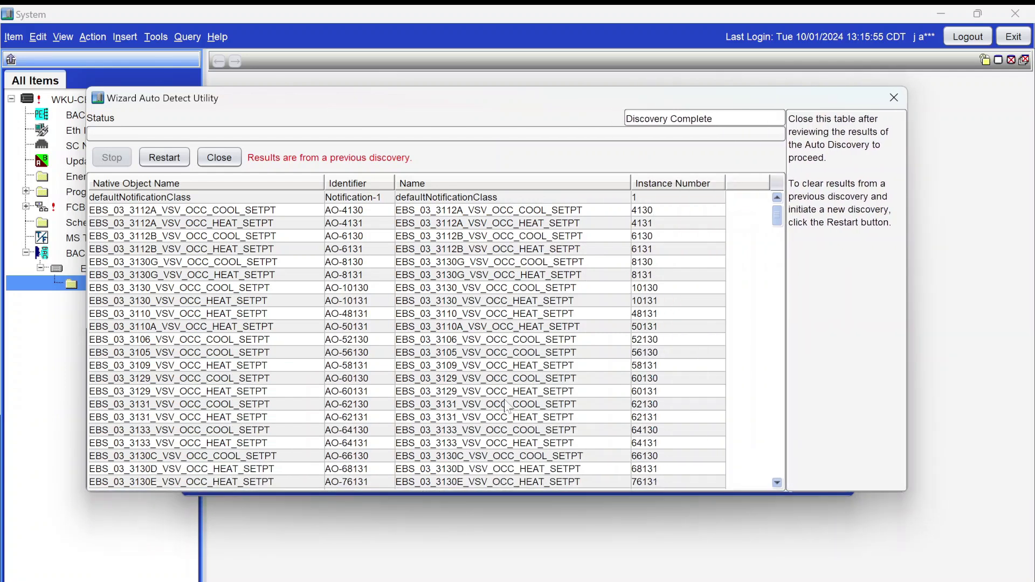
left_click(166, 156)
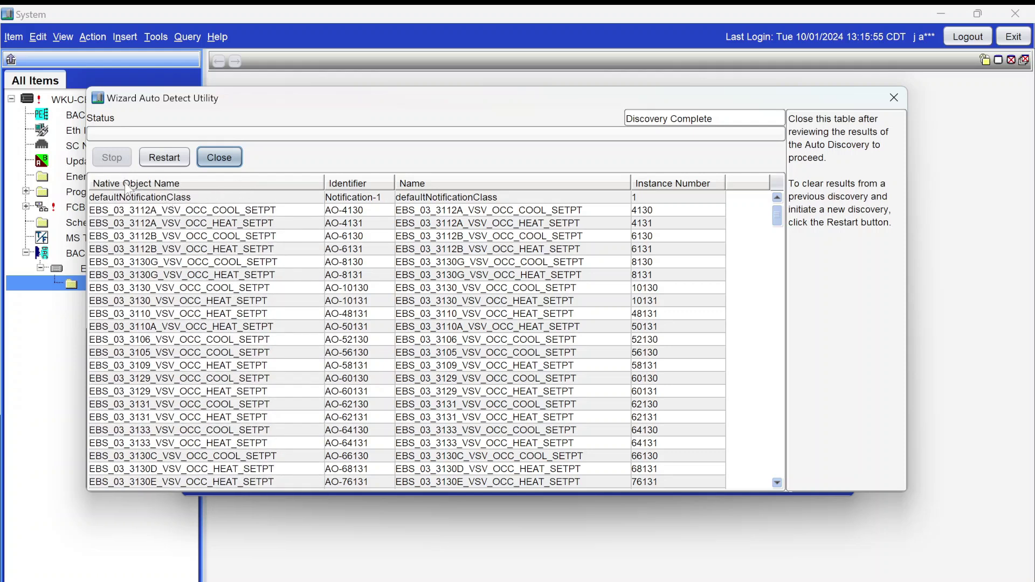
left_click(104, 189)
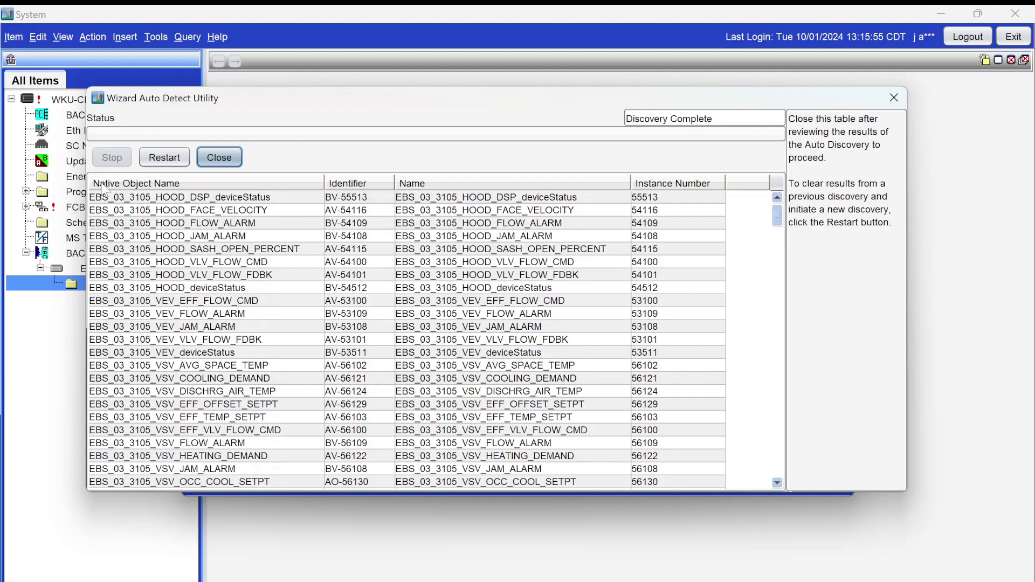
left_click(208, 186)
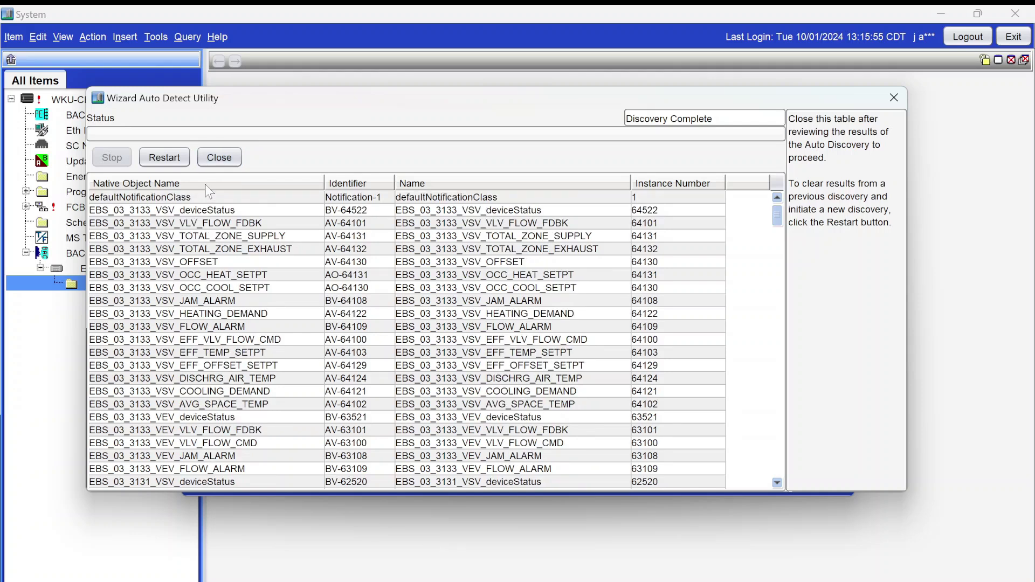
left_click(205, 184)
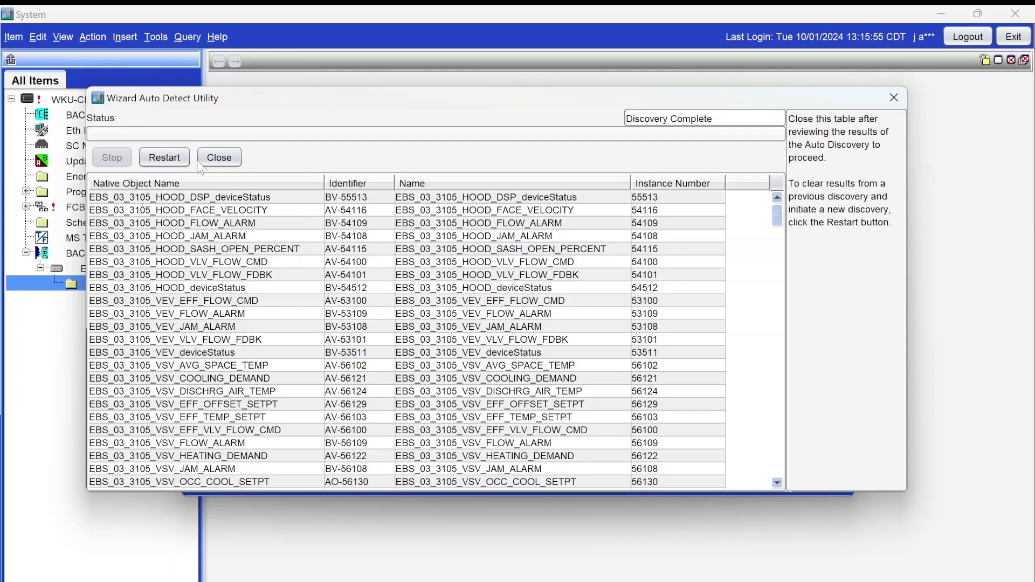
left_click(217, 159)
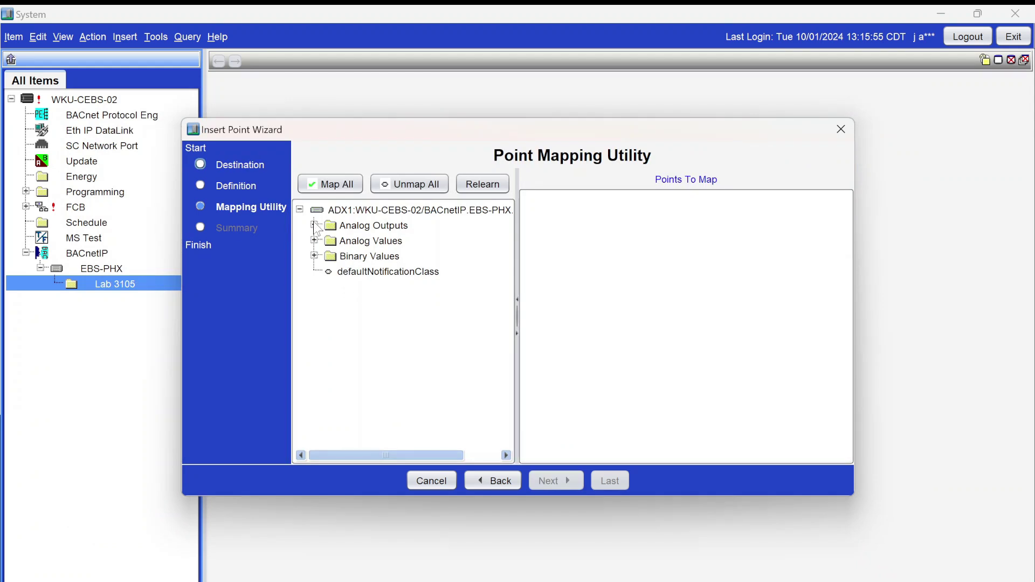
left_click(314, 225)
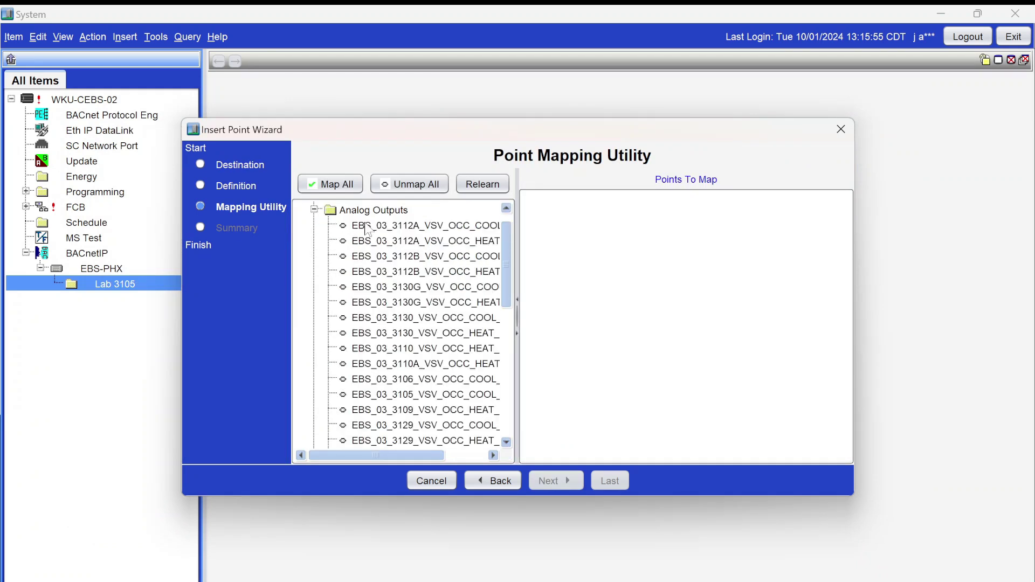
Select the Analog Outputs group and widen the point list so full names are readable.
left_click(392, 213)
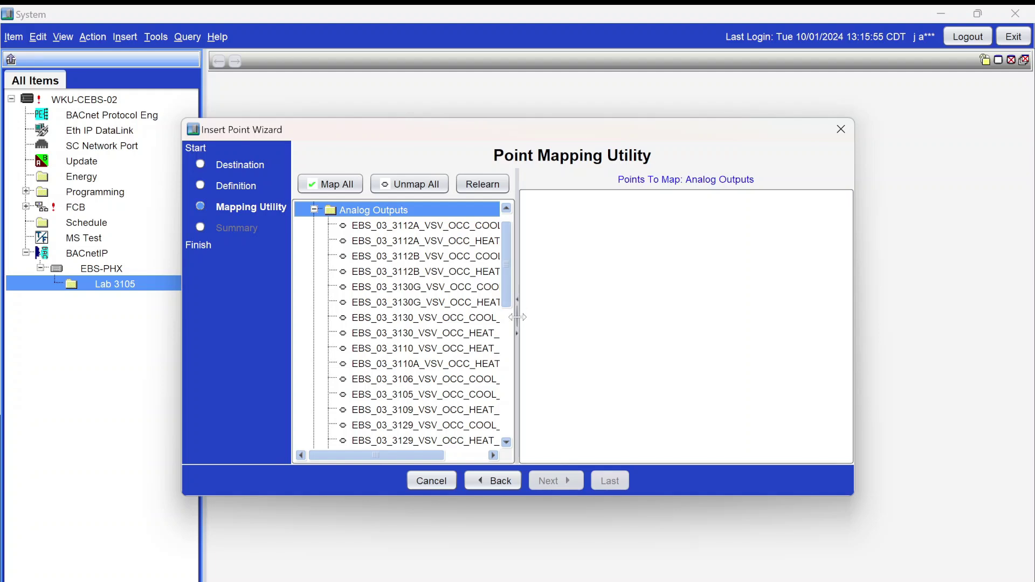
left_click_drag(517, 315, 707, 324)
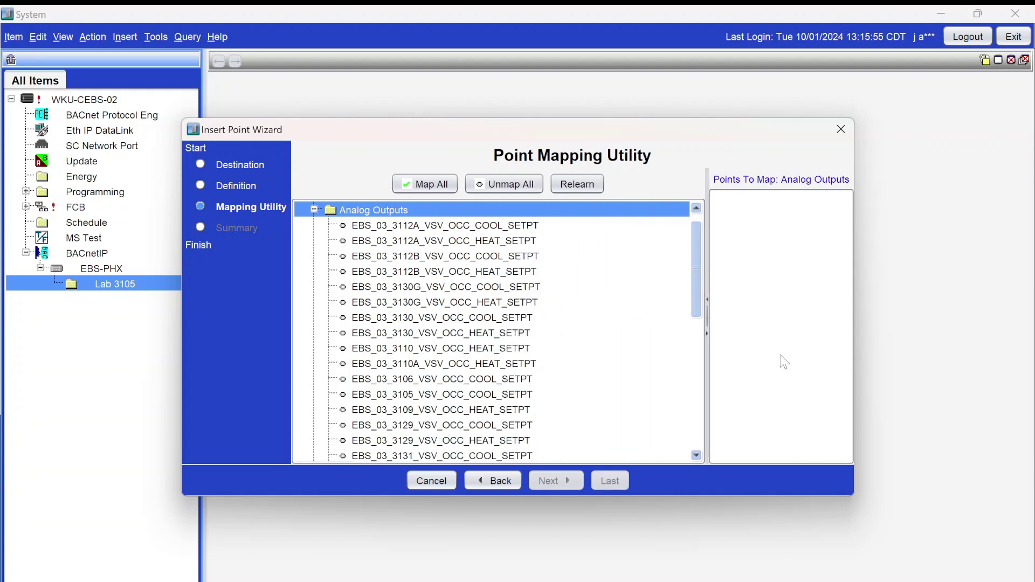
scroll(533, 286, "down", 5)
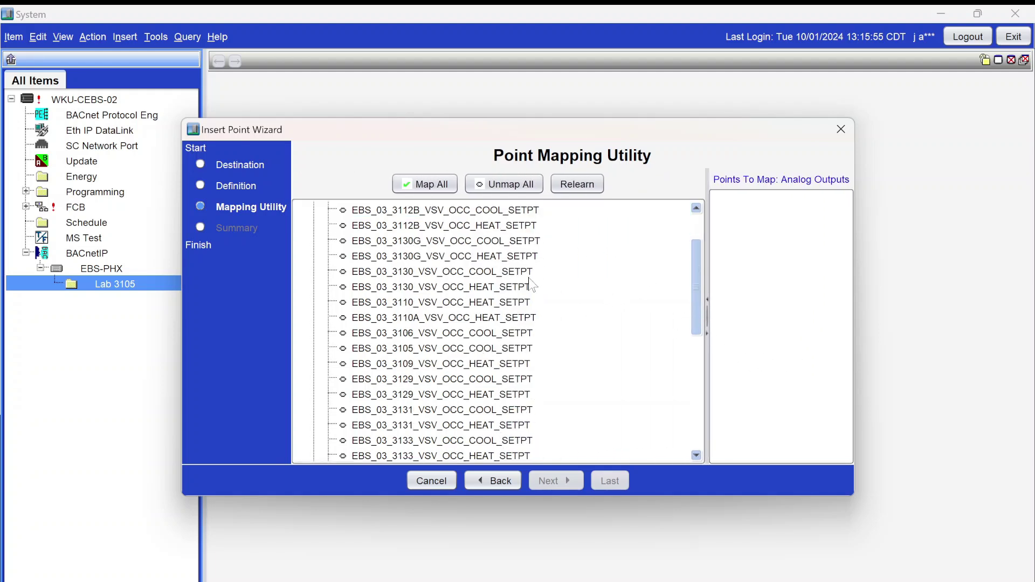
scroll(528, 289, "down", 3)
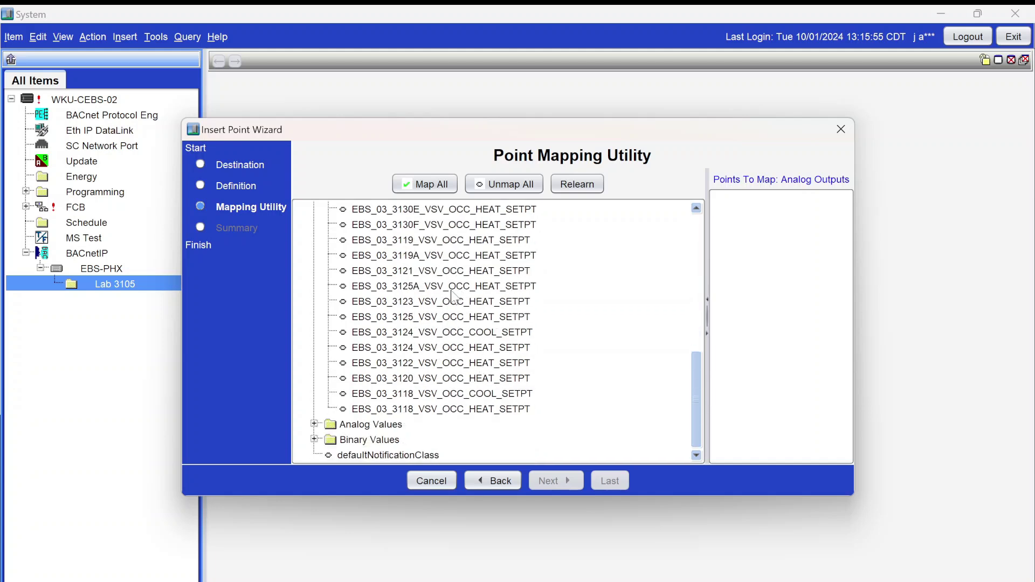
scroll(437, 325, "up", 7)
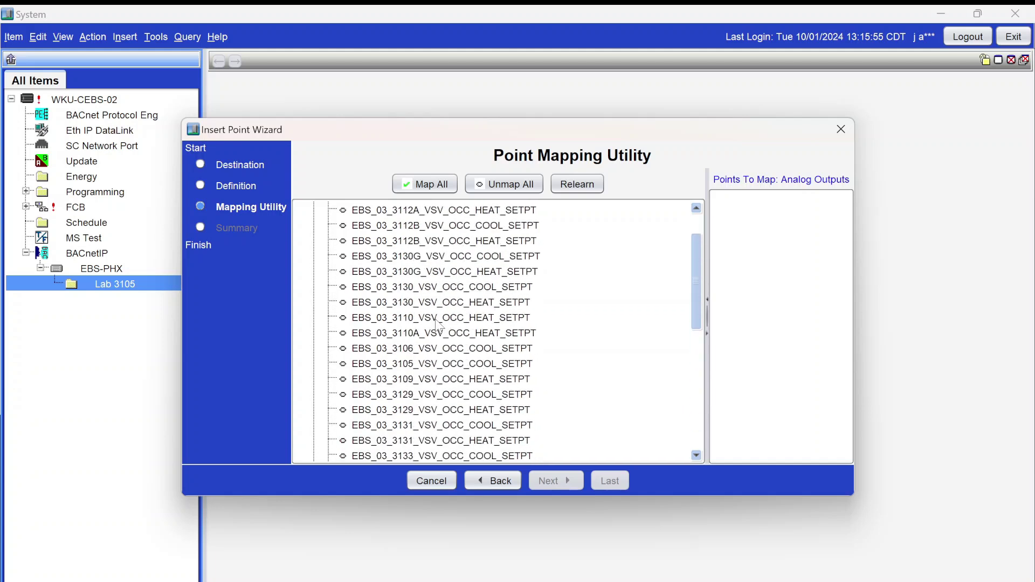
scroll(438, 325, "up", 1)
scroll(438, 325, "down", 9)
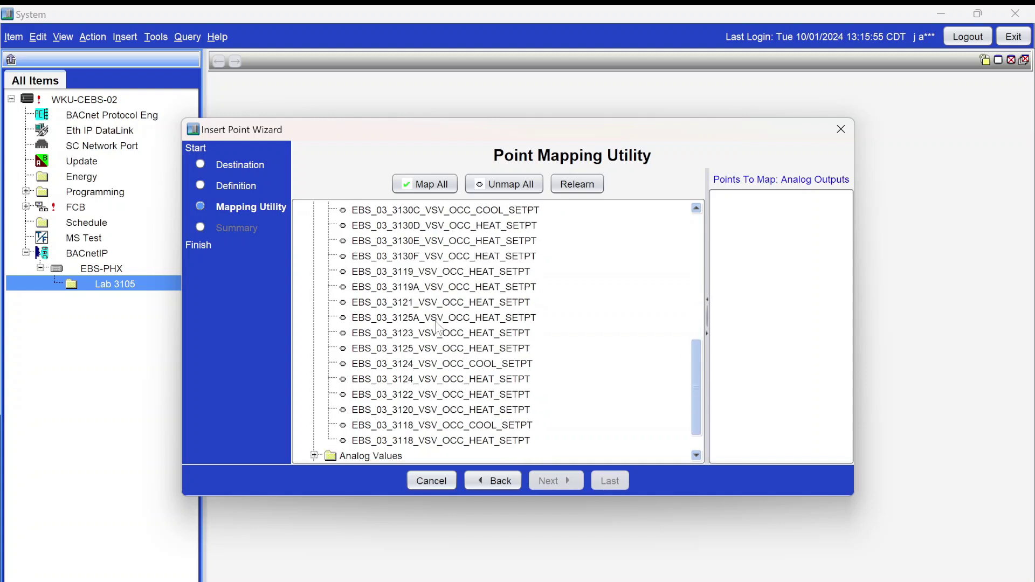
scroll(442, 307, "up", 2)
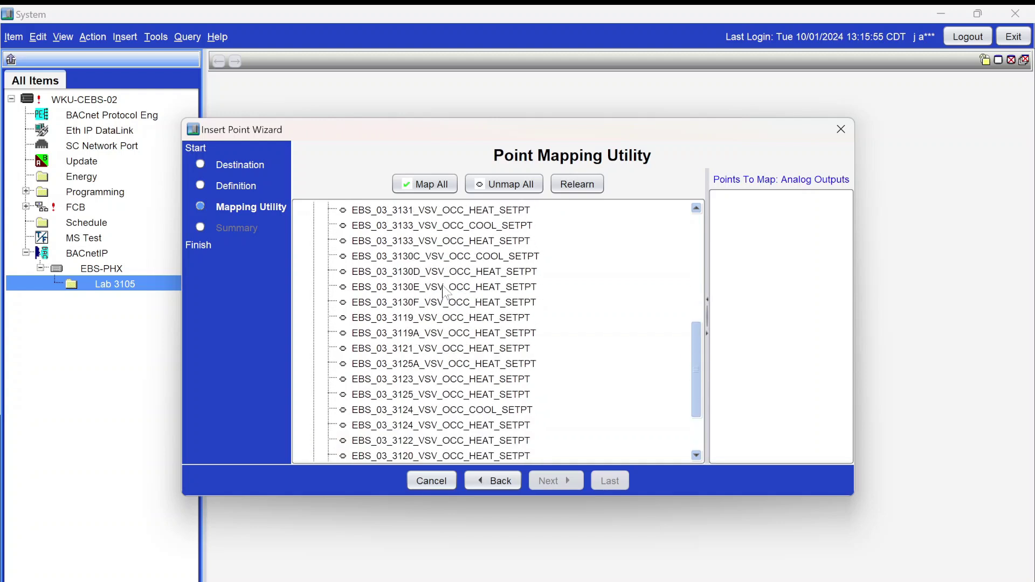
scroll(446, 293, "up", 1)
scroll(445, 293, "down", 3)
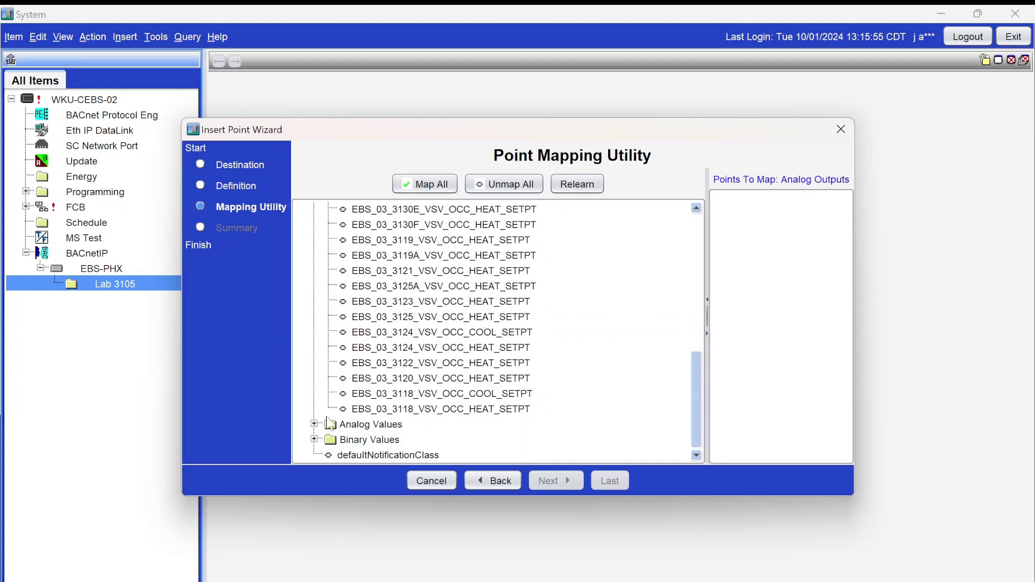
Expand Analog Values and scroll down to the EBS_03_3105 analog value points.
left_click(315, 424)
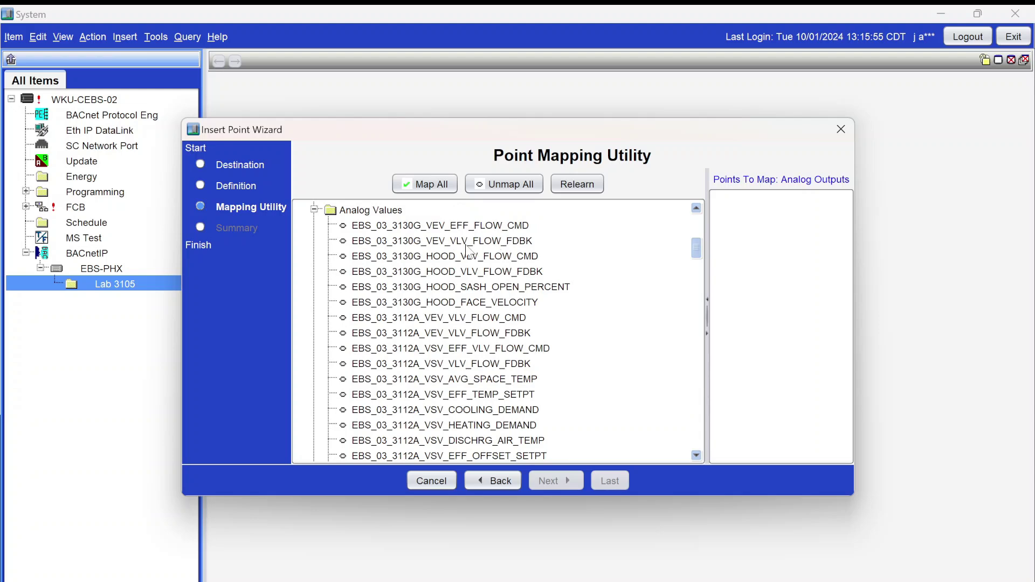
scroll(485, 253, "down", 7)
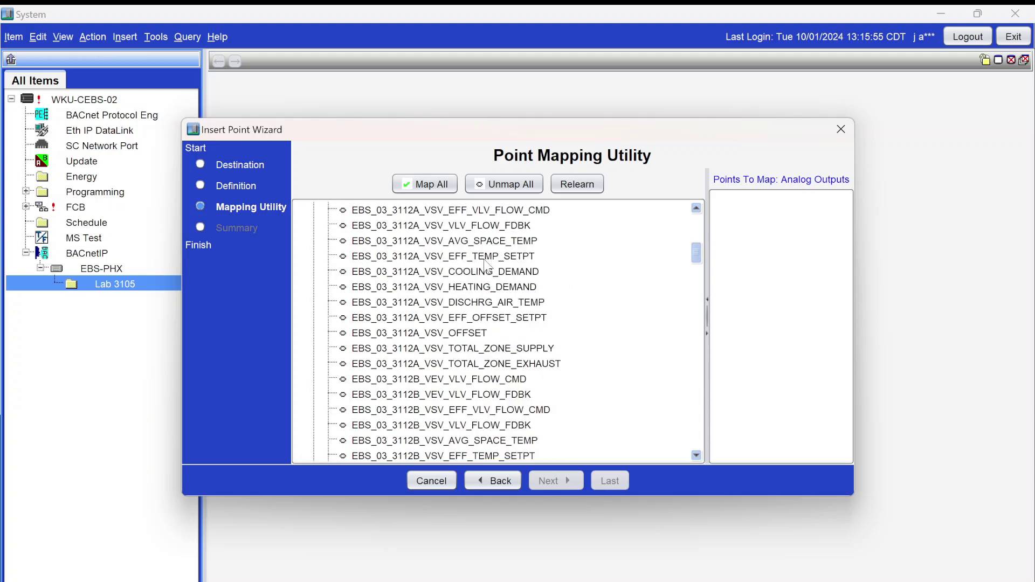
scroll(486, 266, "down", 7)
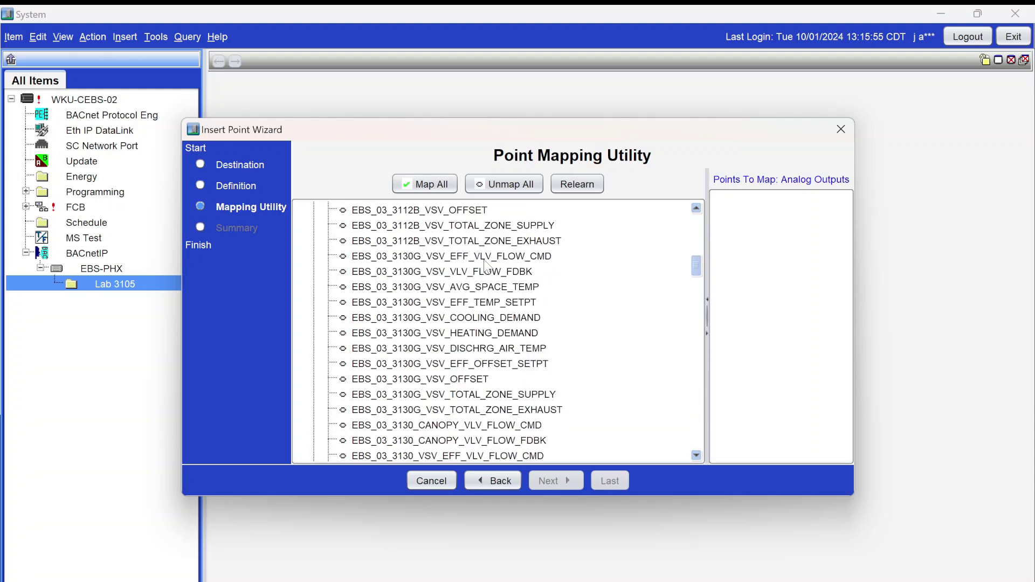
scroll(486, 267, "down", 7)
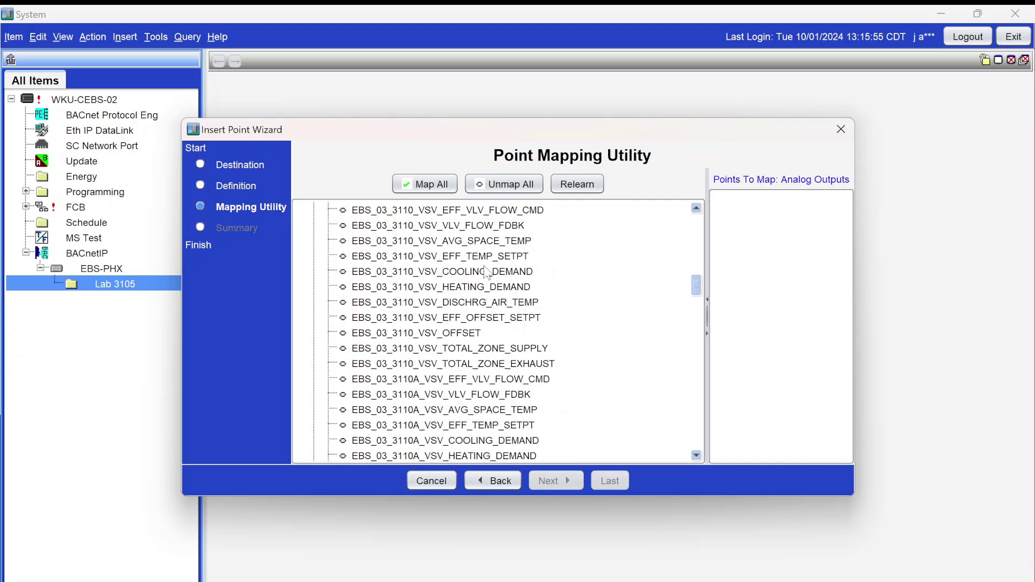
scroll(487, 274, "down", 8)
scroll(486, 273, "down", 3)
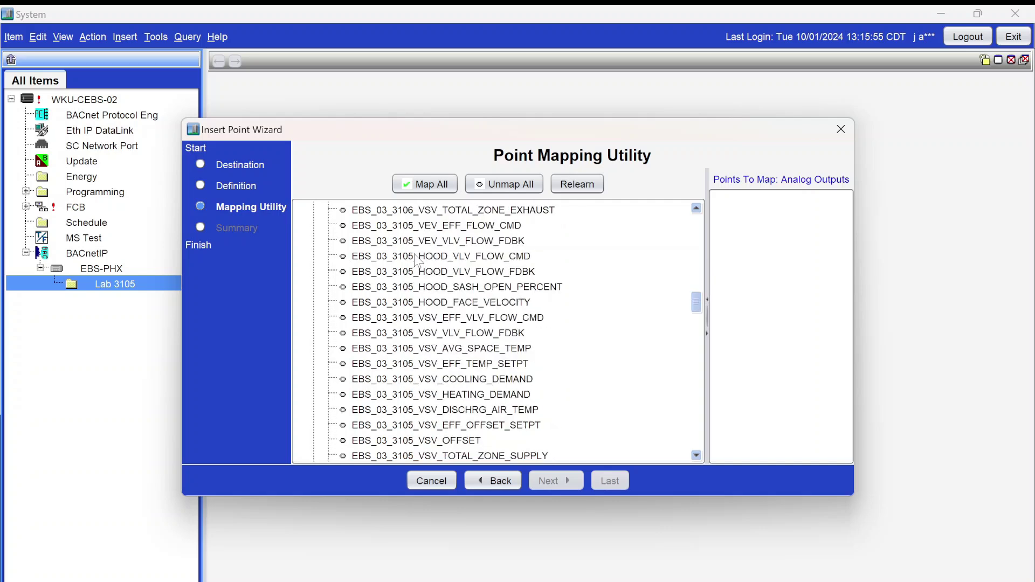
Mark the 3105 VEV and hood points plus VSV_EFF_VLV_FLOW_CMD through VSV_AVG_SPACE_TEMP for mapping.
left_click(343, 227)
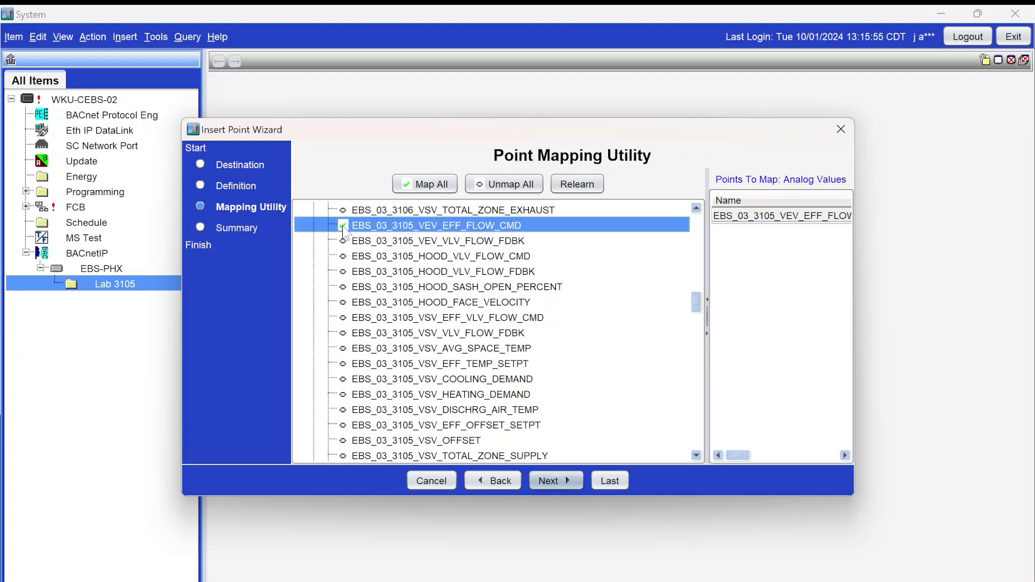
left_click(343, 241)
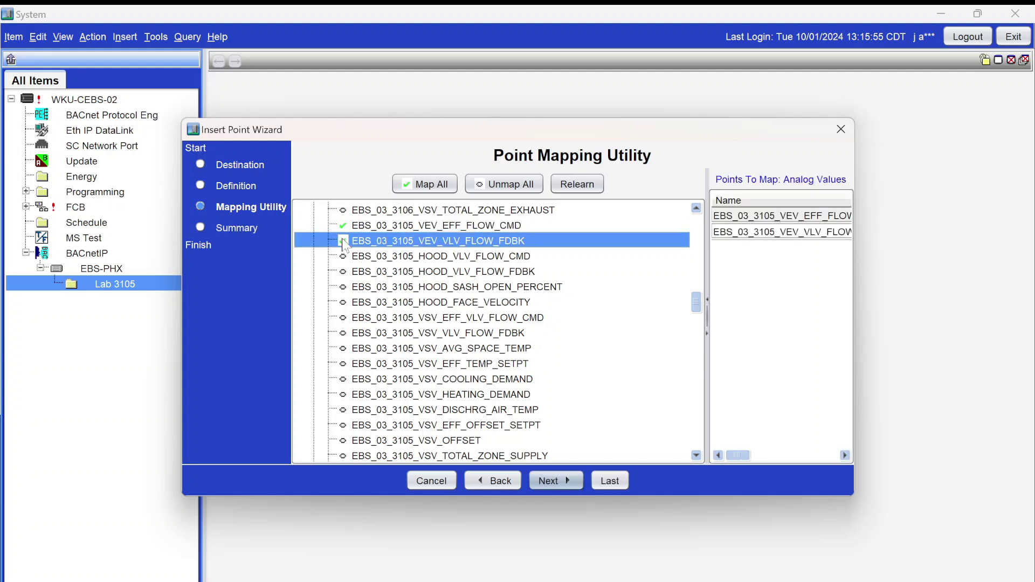
left_click(342, 257)
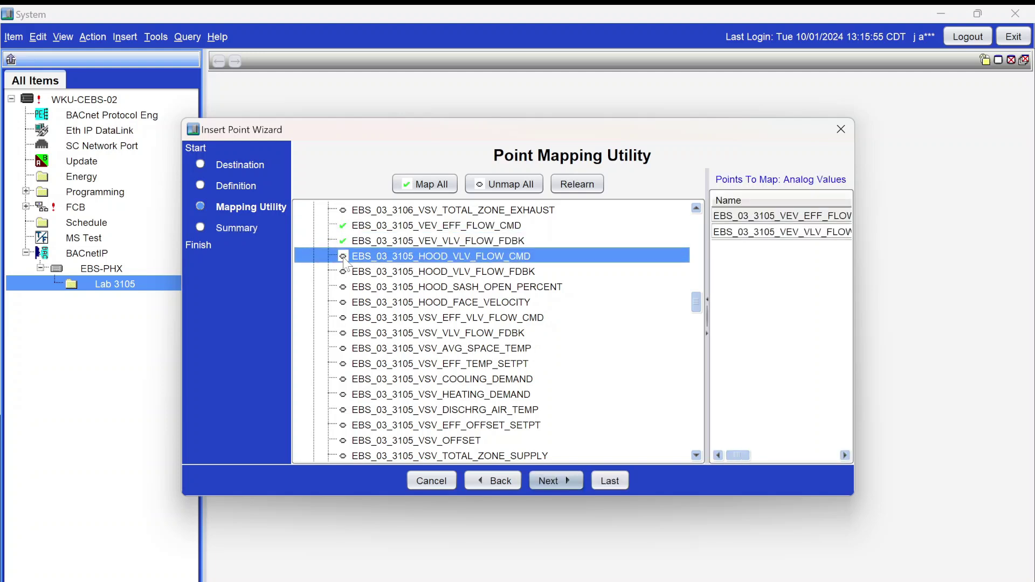
left_click(344, 272)
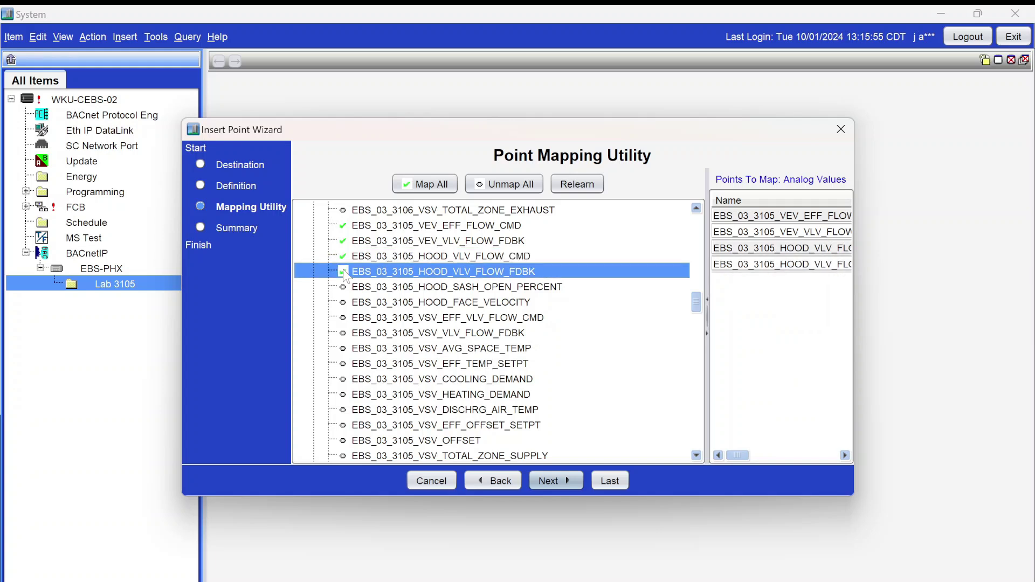
left_click(344, 287)
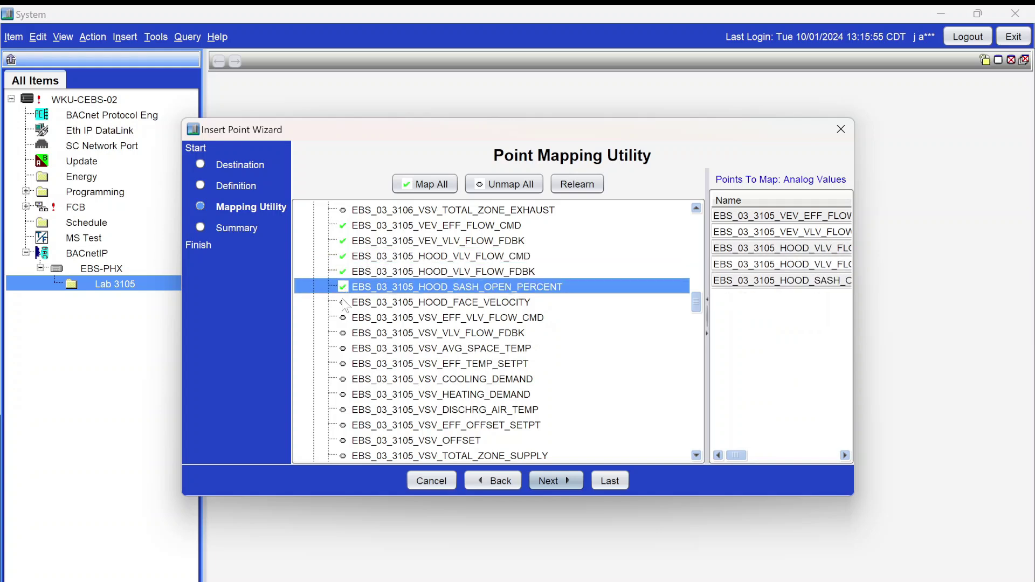
left_click(344, 303)
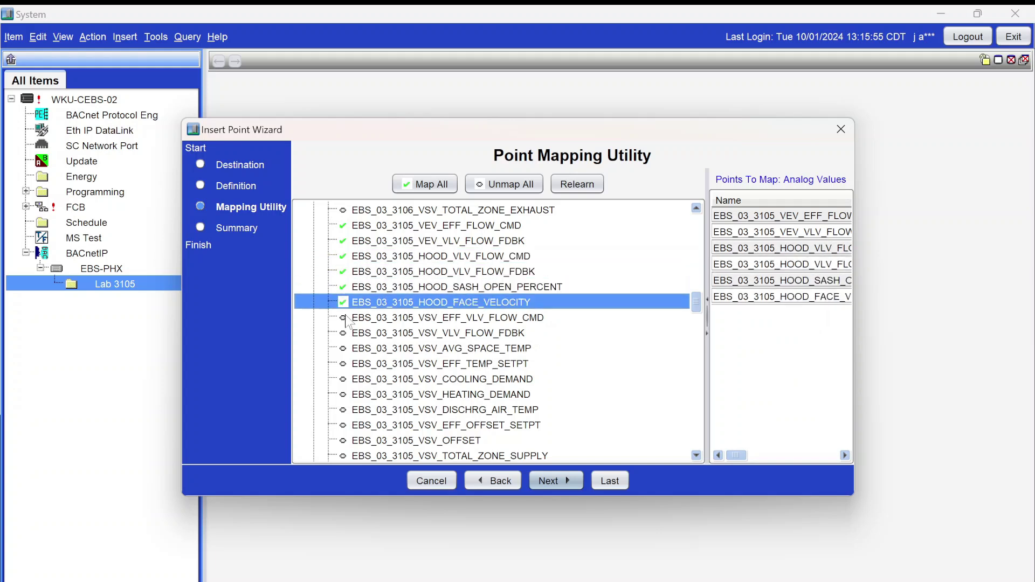
left_click(344, 317)
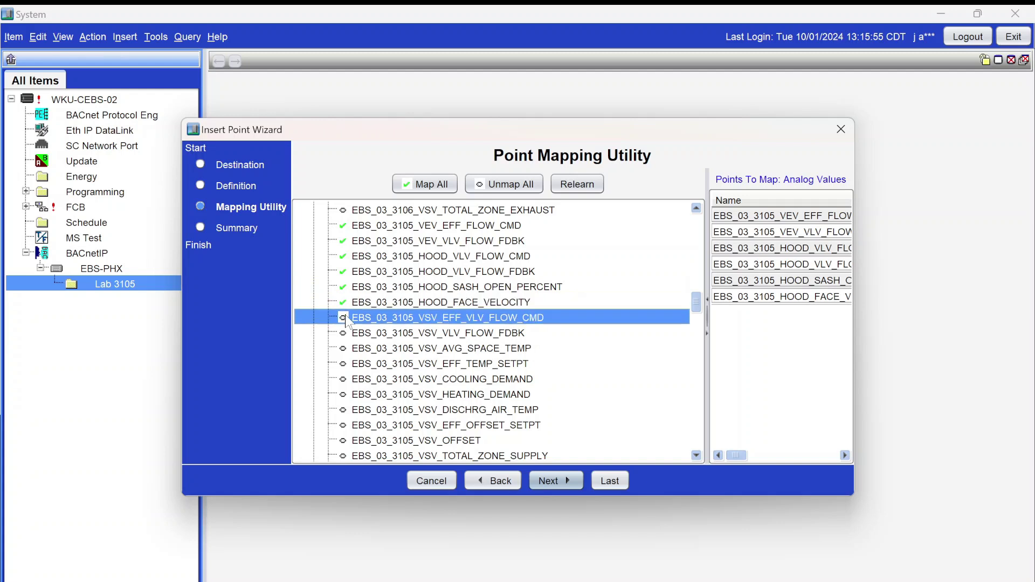
left_click(344, 333)
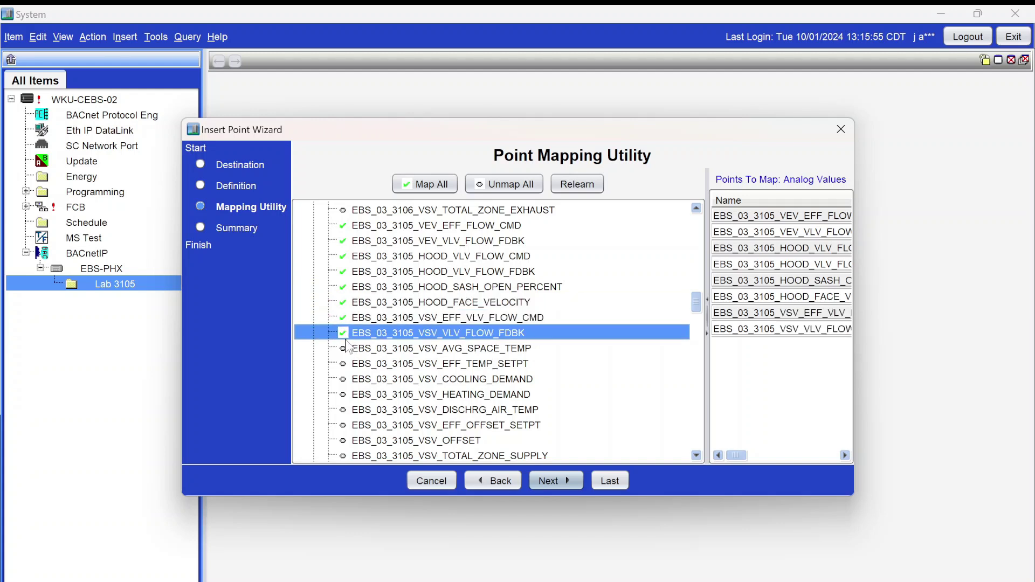
left_click(344, 349)
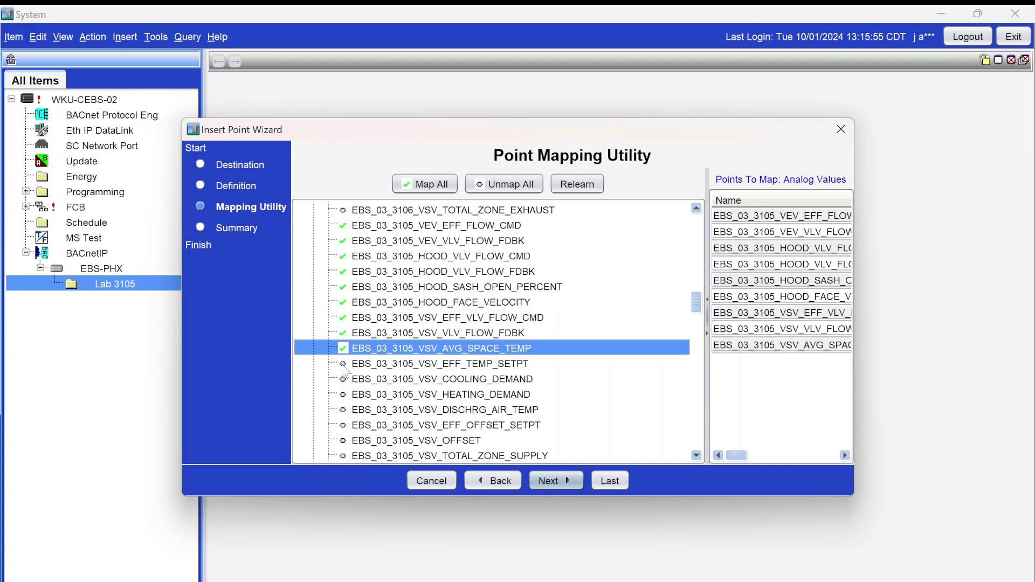
Mark the remaining 3105 VSV points from VSV_EFF_TEMP_SETPT through VSV_TOTAL_ZONE_EXHAUST and scroll to the end.
left_click(344, 364)
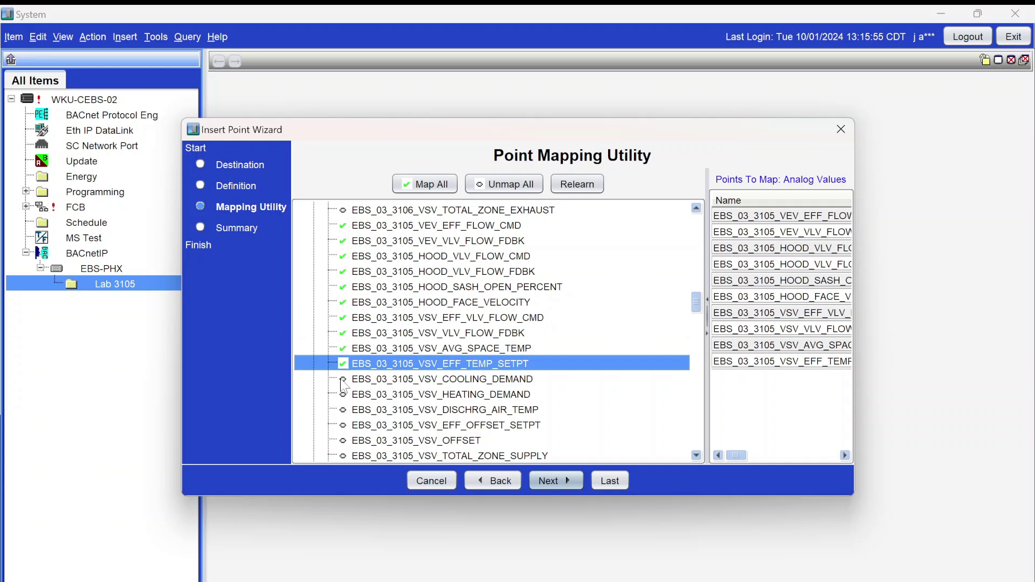
left_click(343, 380)
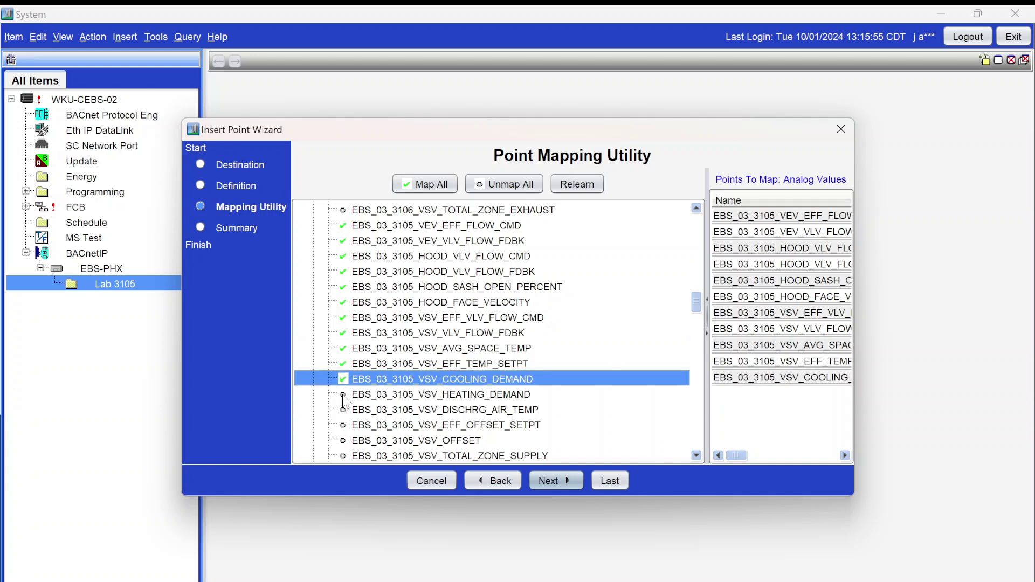
left_click(344, 395)
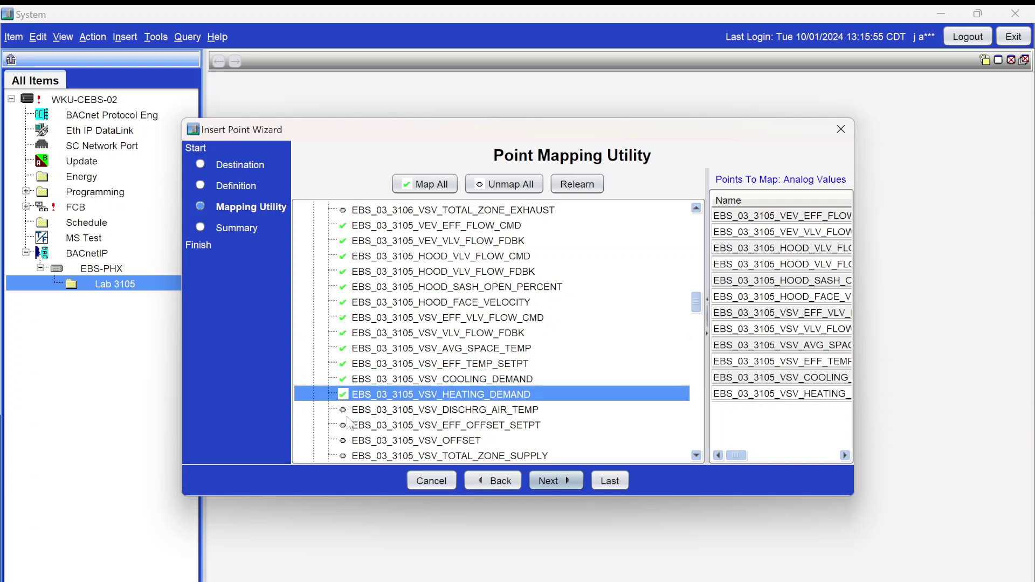
left_click(343, 410)
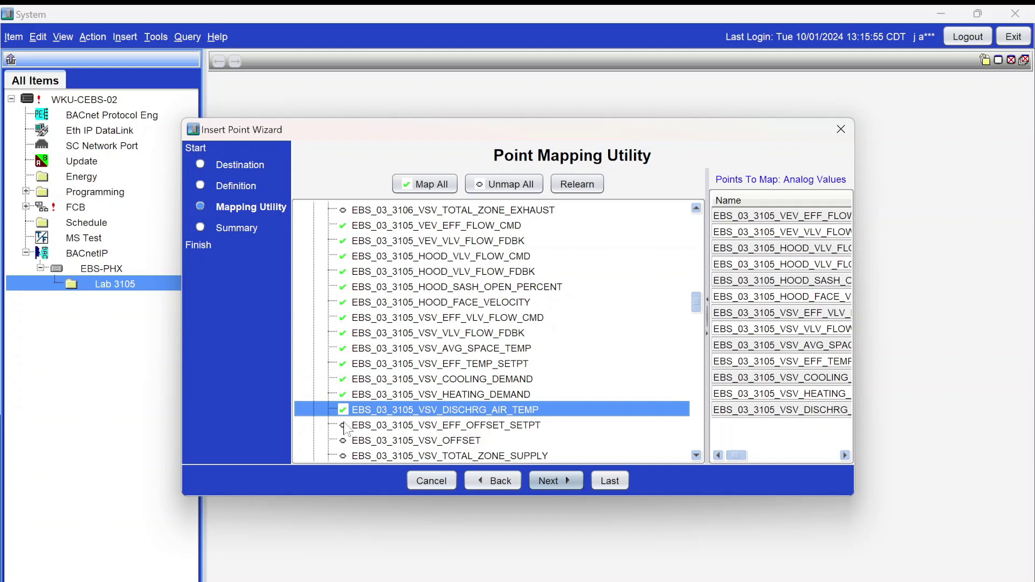
left_click(343, 426)
left_click(343, 441)
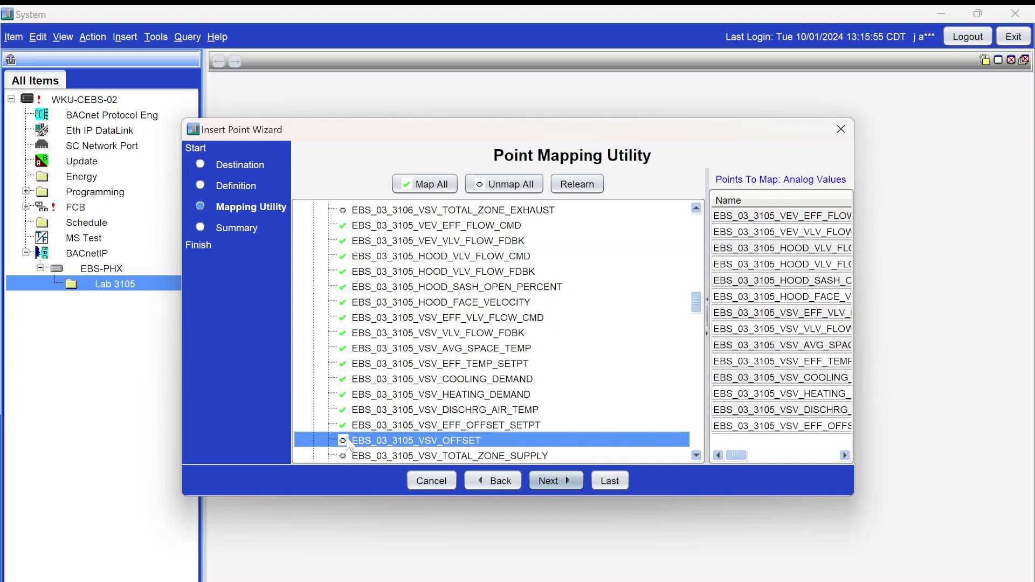
left_click(345, 441)
scroll(423, 357, "down", 4)
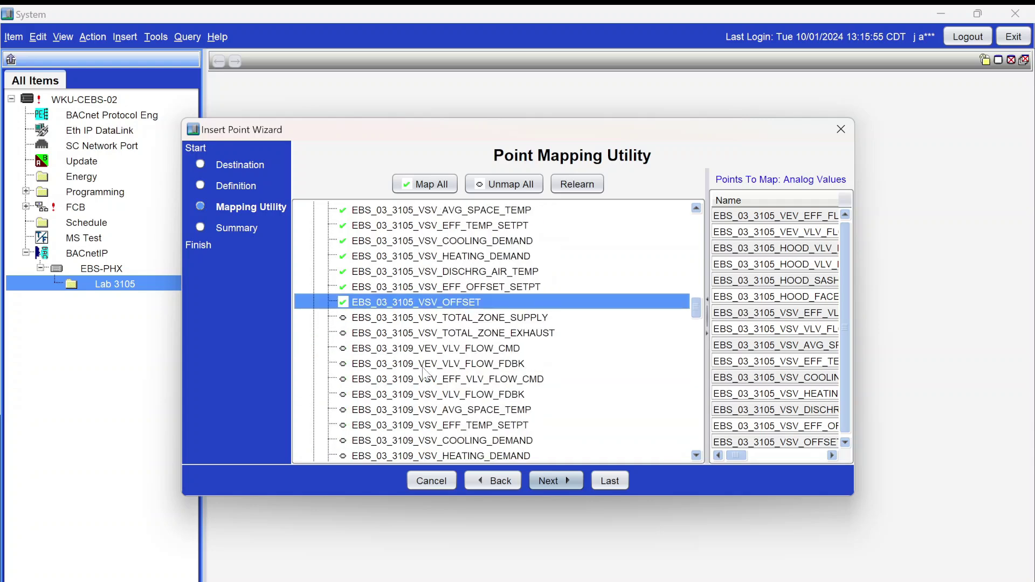
scroll(415, 359, "down", 2)
scroll(387, 362, "up", 1)
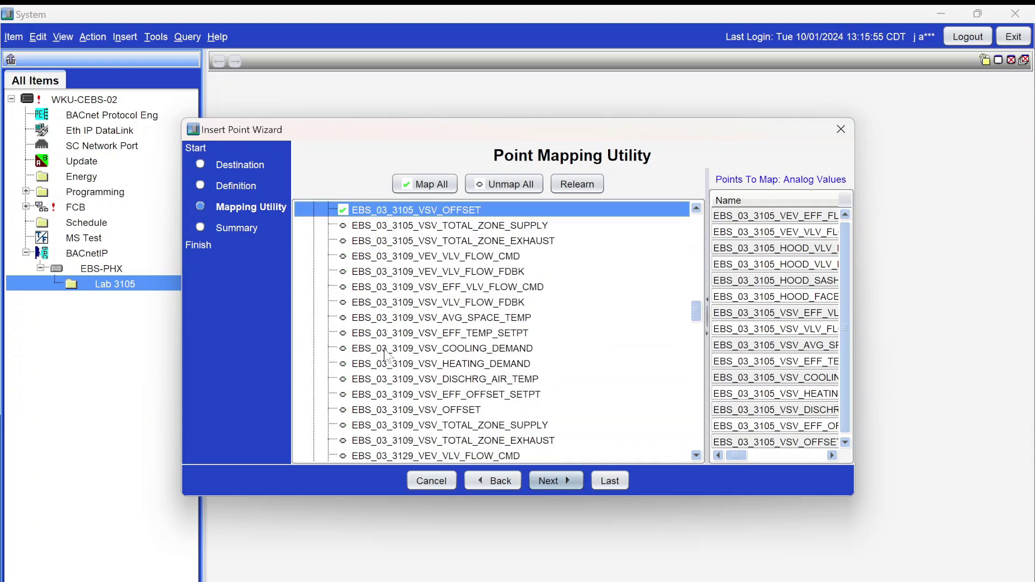
left_click(368, 227)
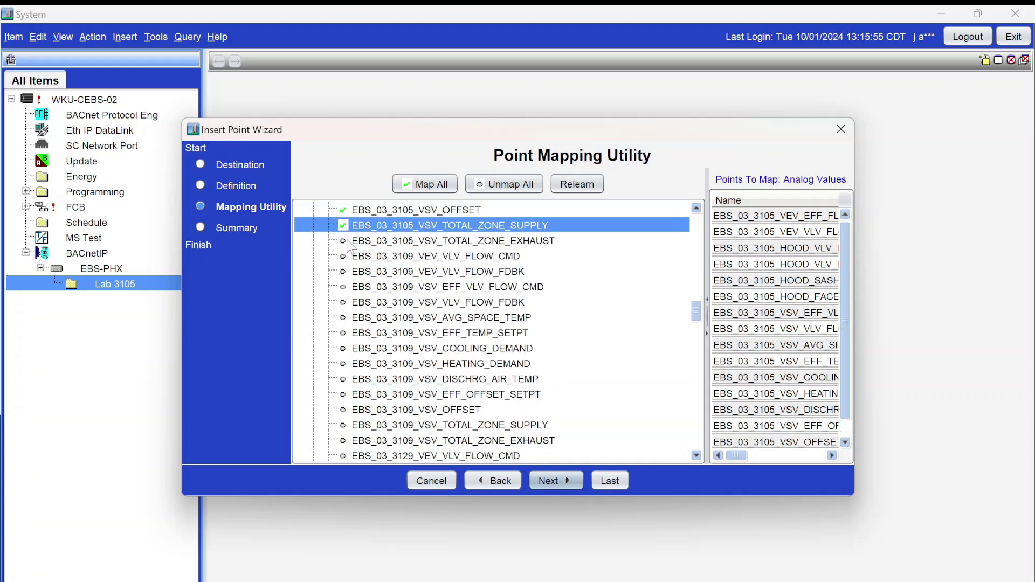
left_click(345, 241)
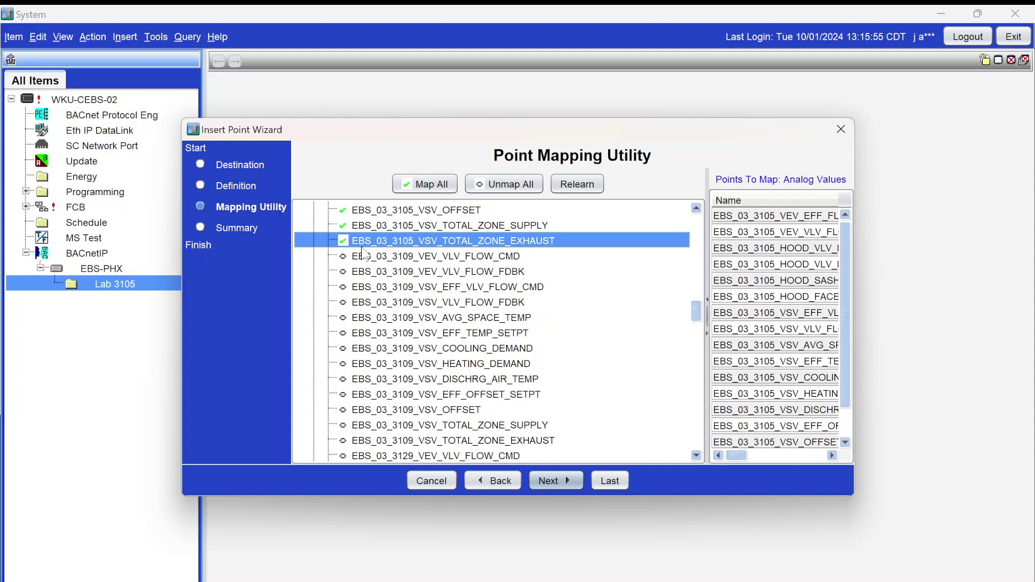
scroll(365, 253, "down", 6)
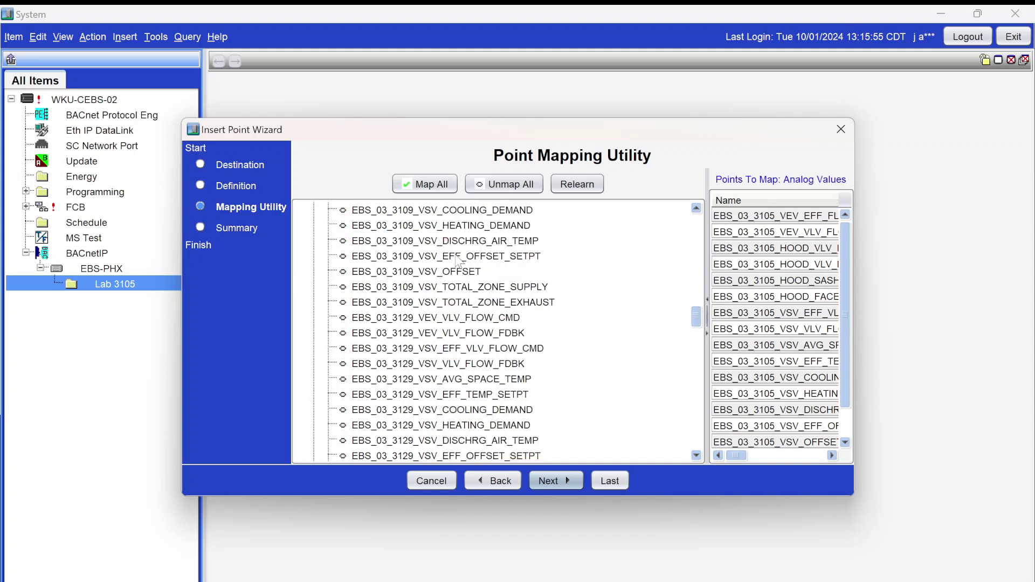
scroll(459, 261, "down", 8)
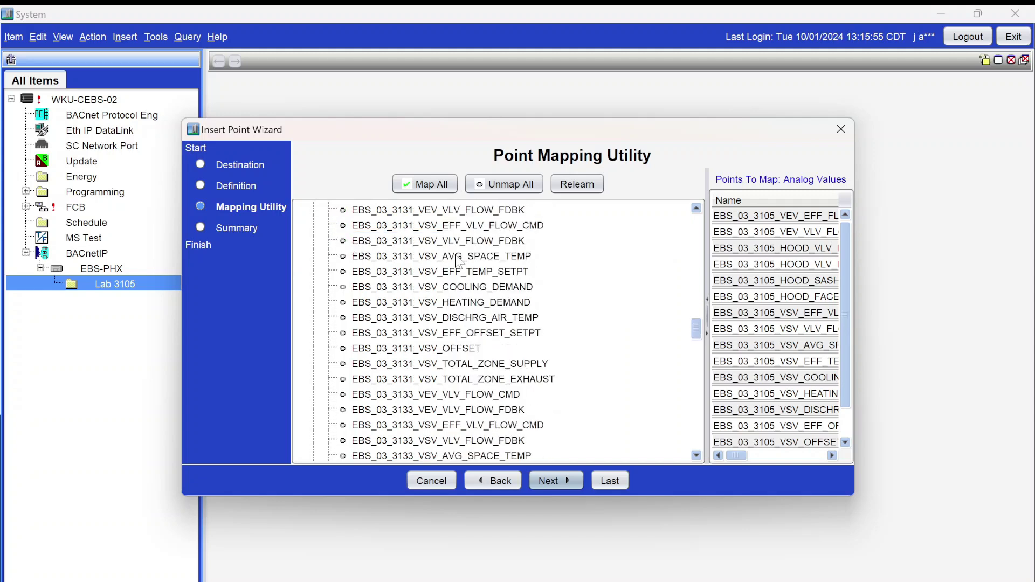
scroll(458, 261, "down", 10)
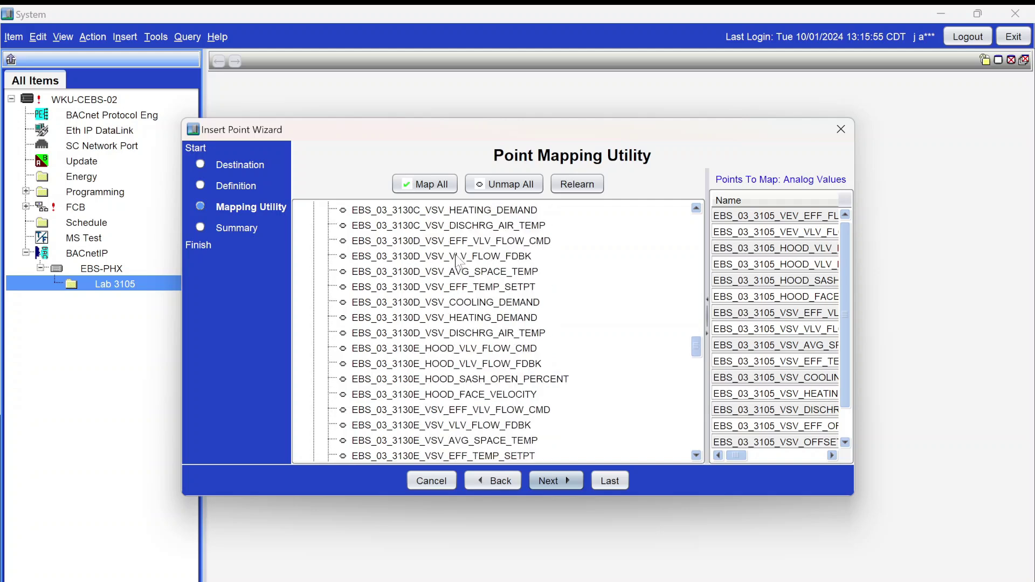
scroll(458, 262, "down", 8)
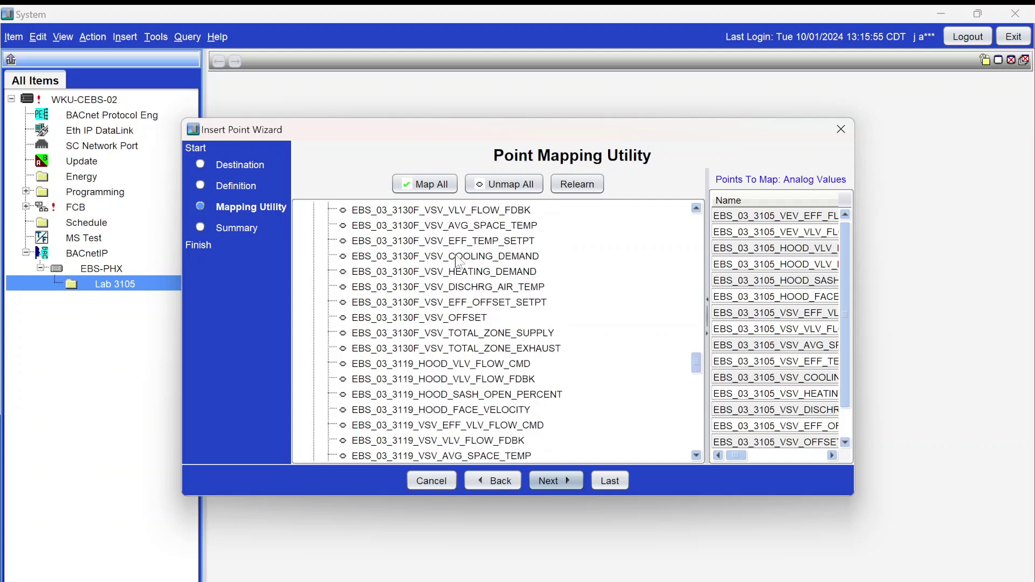
scroll(459, 261, "down", 12)
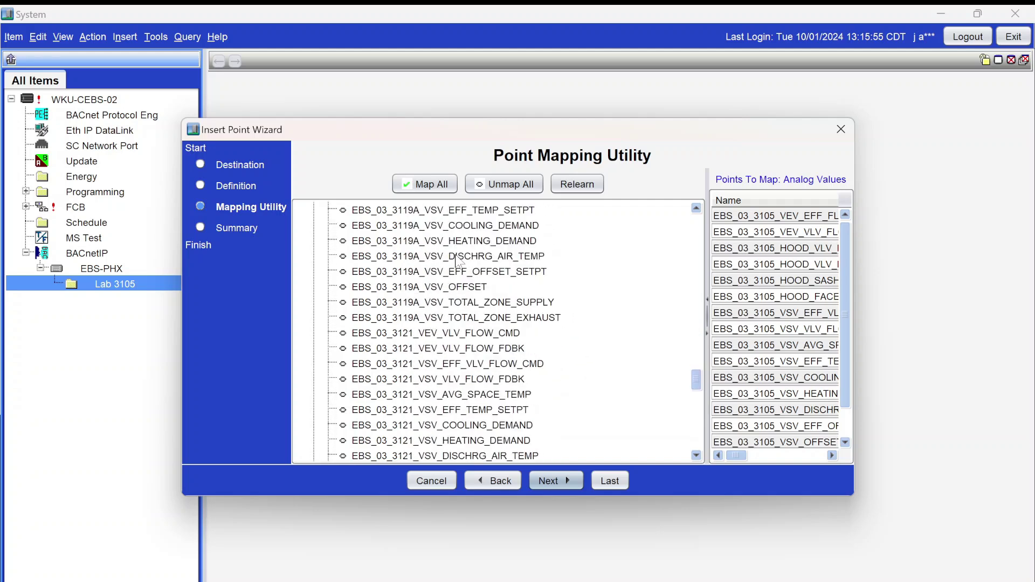
scroll(459, 261, "down", 13)
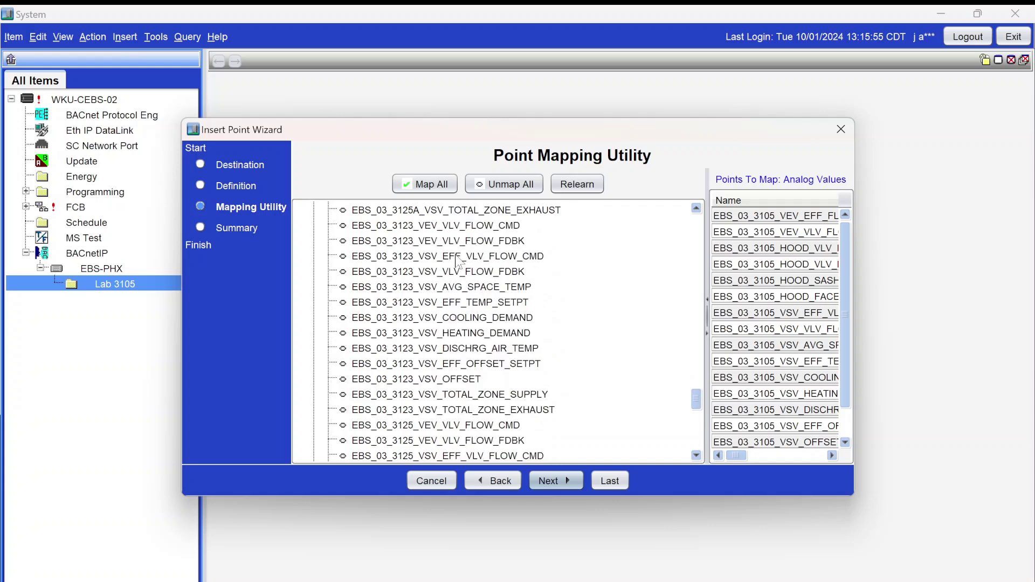
scroll(459, 261, "down", 14)
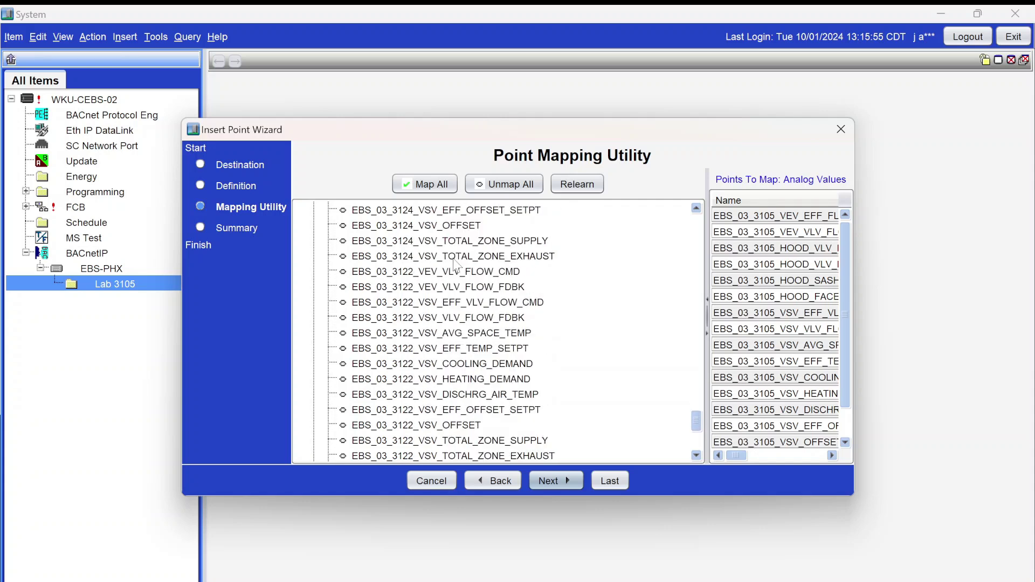
scroll(454, 265, "down", 5)
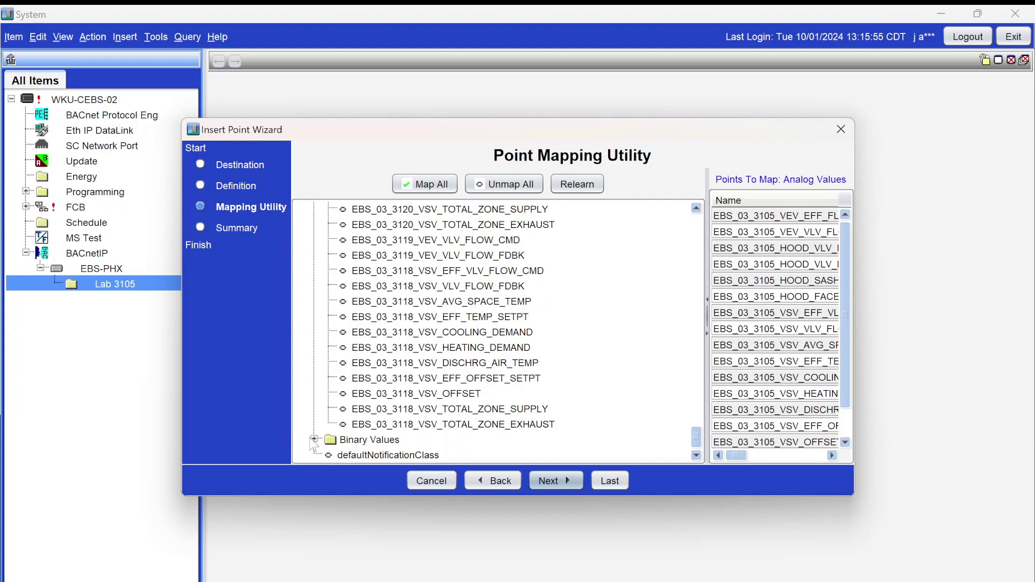
Finish creating the mapped 3105 points in Lab 3105 and widen the Item column to show full names.
left_click(315, 440)
left_click(560, 479)
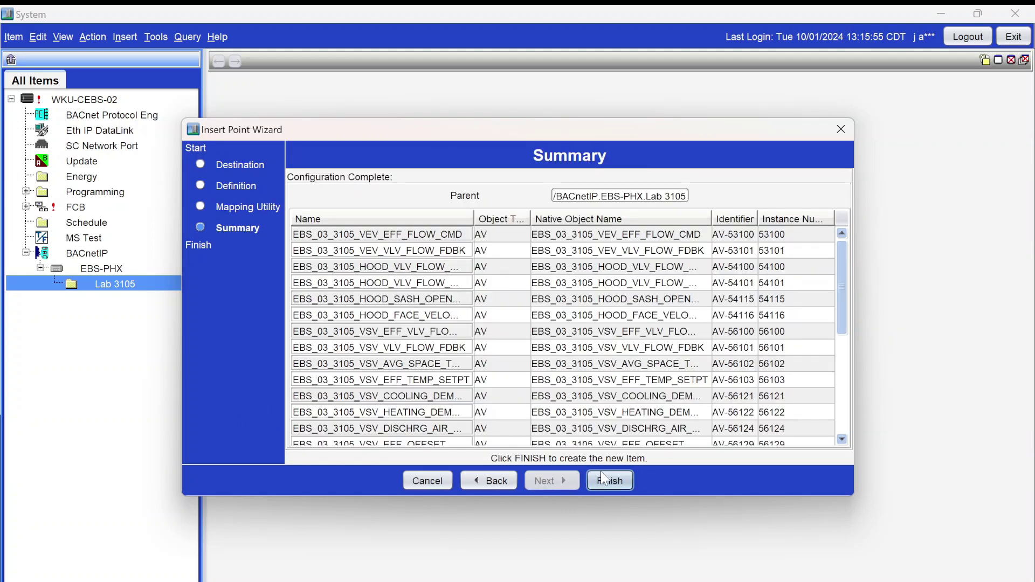
left_click(614, 484)
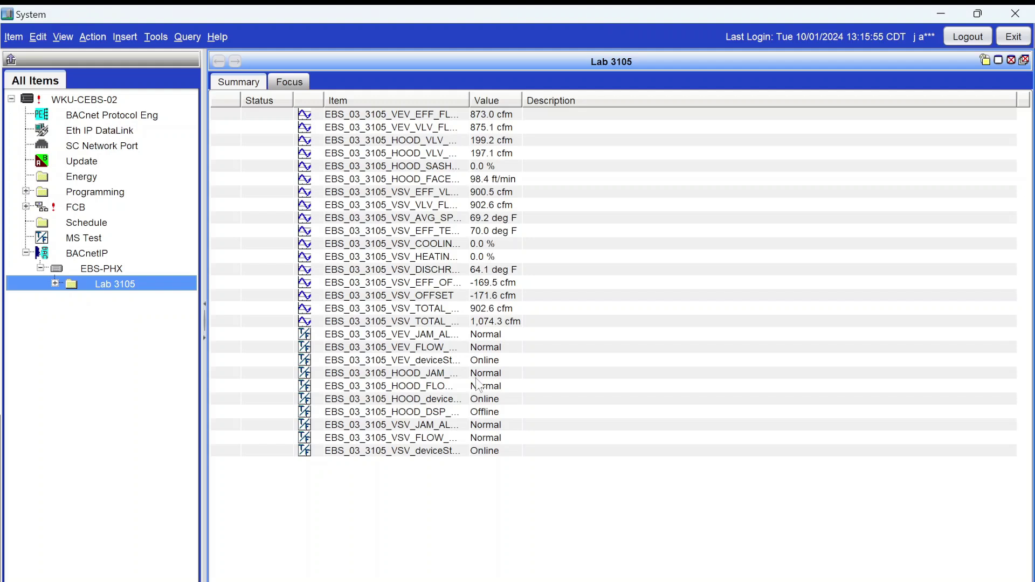
double_click(468, 99)
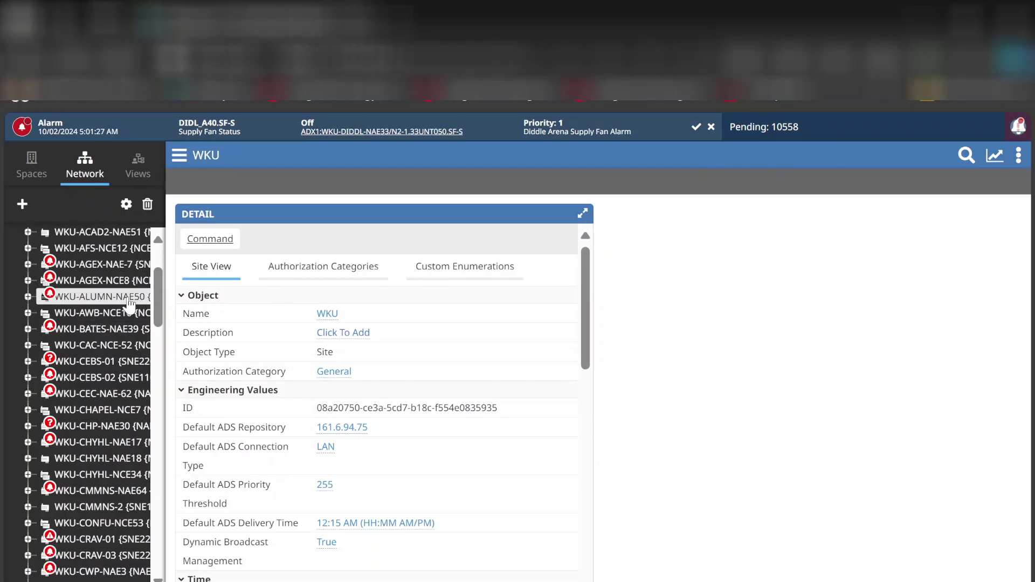
Expand WKU-CEBS-02 and BACnetIP, widen the tree panel, and expand EBS-PHX to reveal Lab 3105.
left_click(28, 377)
scroll(24, 391, "down", 2)
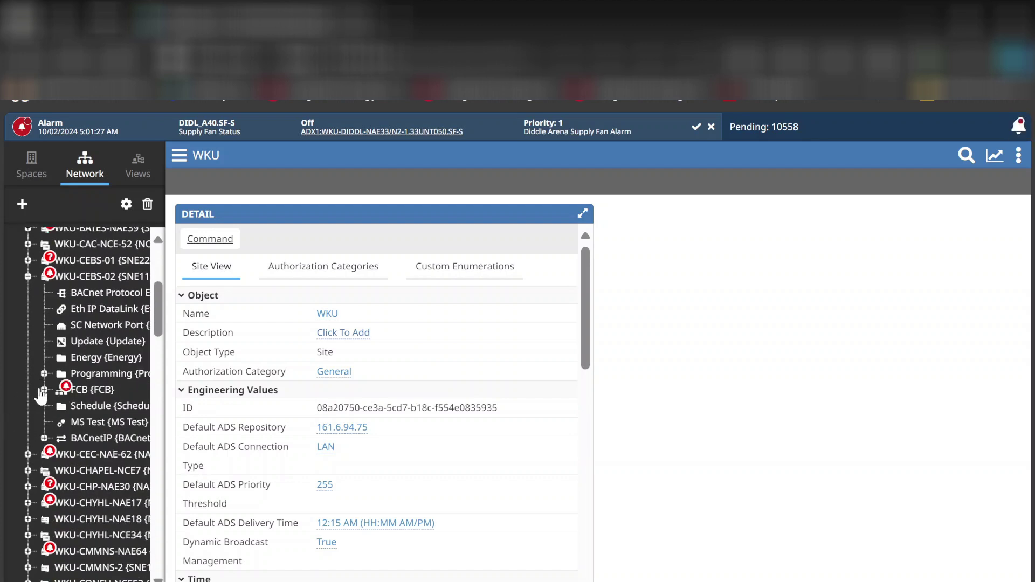
left_click(45, 438)
scroll(45, 446, "down", 2)
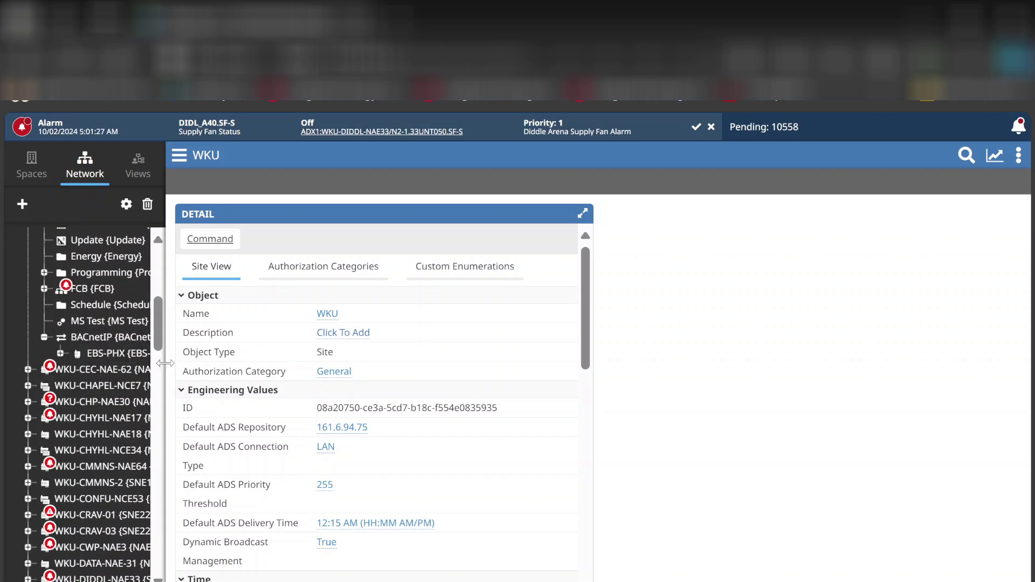
left_click_drag(164, 363, 309, 363)
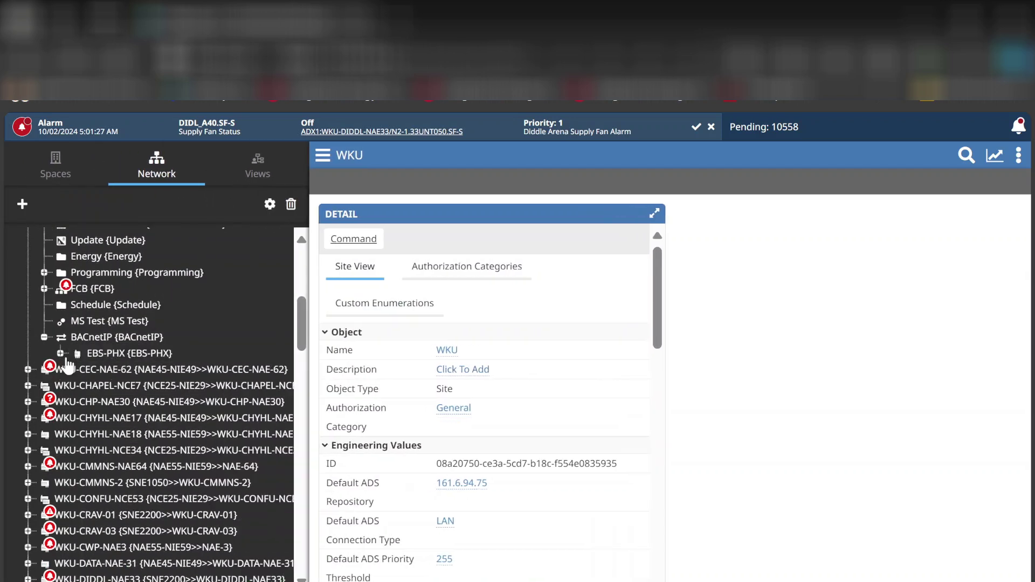
left_click(61, 354)
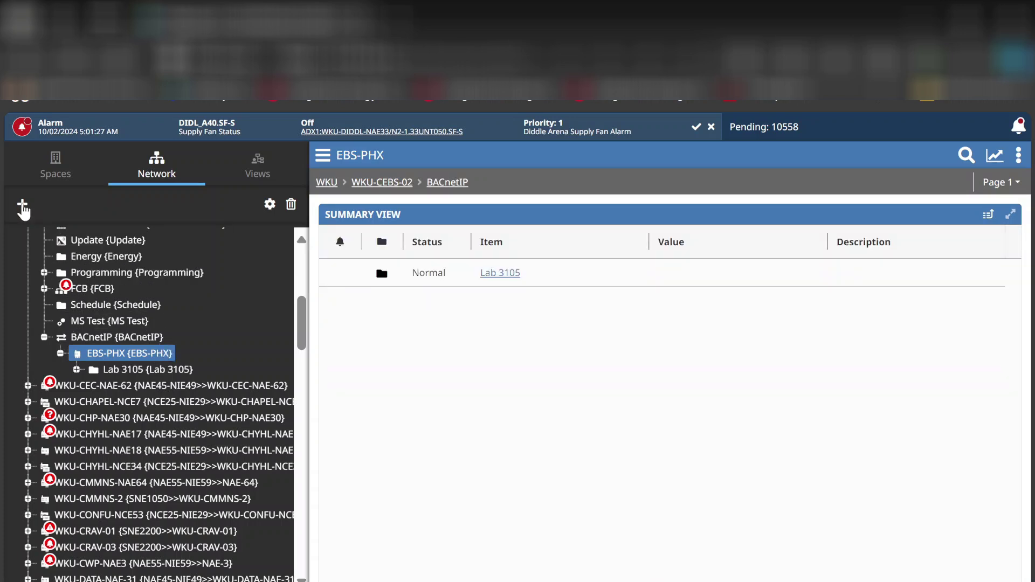
left_click(22, 206)
Add an Object of type Folder named Lab 3106 under EBS-PHX, then open it.
left_click(503, 262)
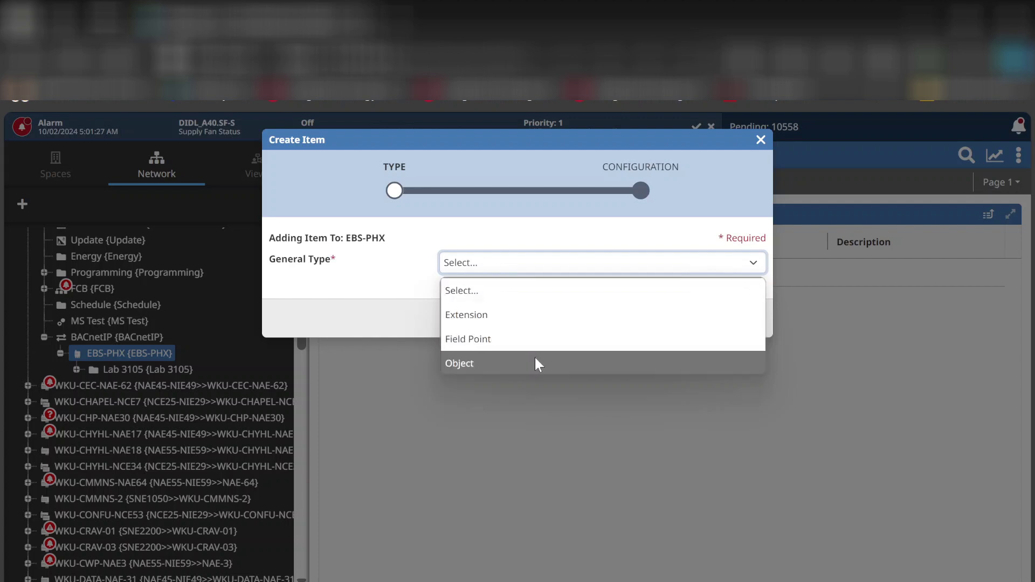
left_click(534, 361)
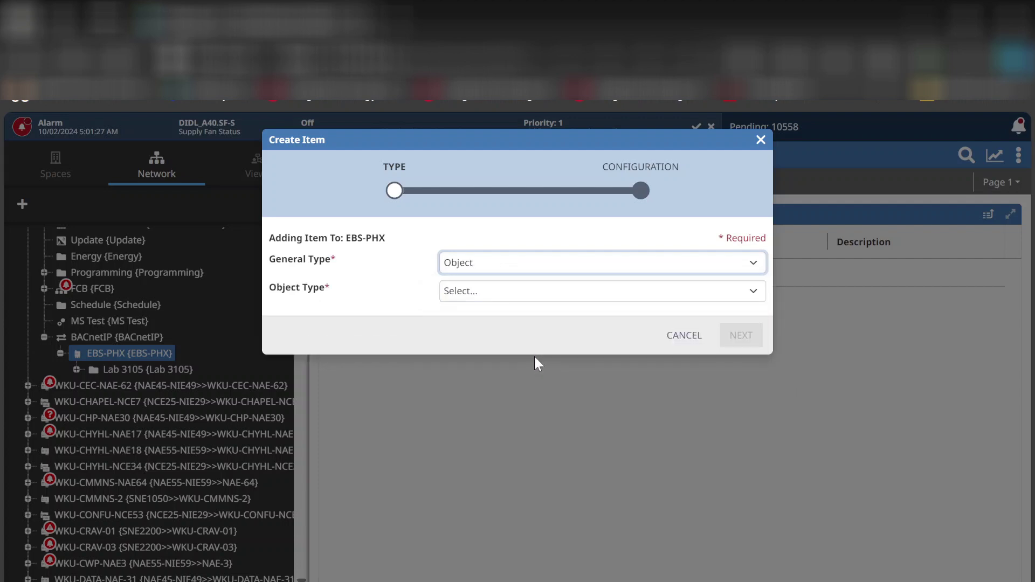
left_click(514, 296)
left_click(493, 339)
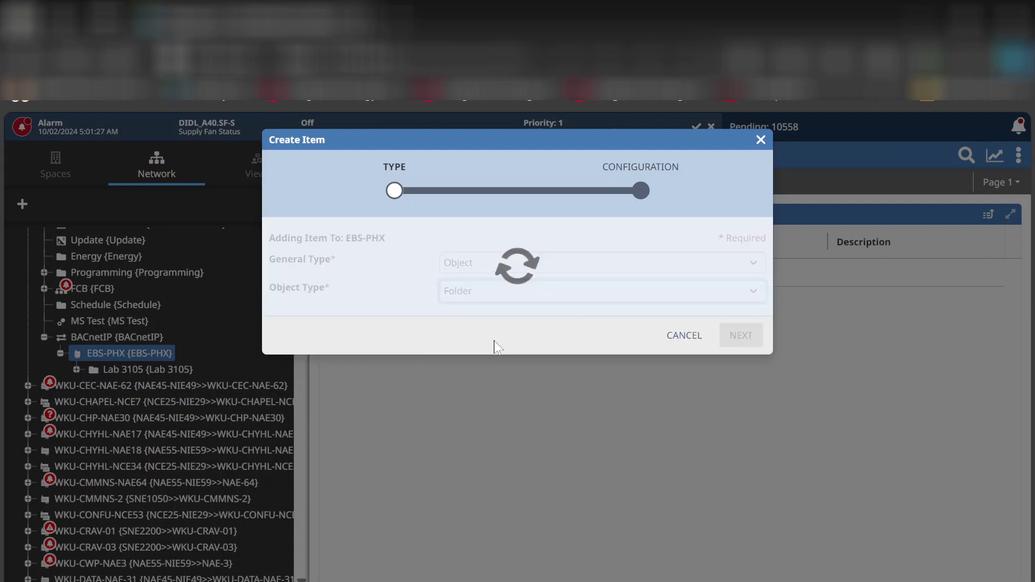
key("Tab")
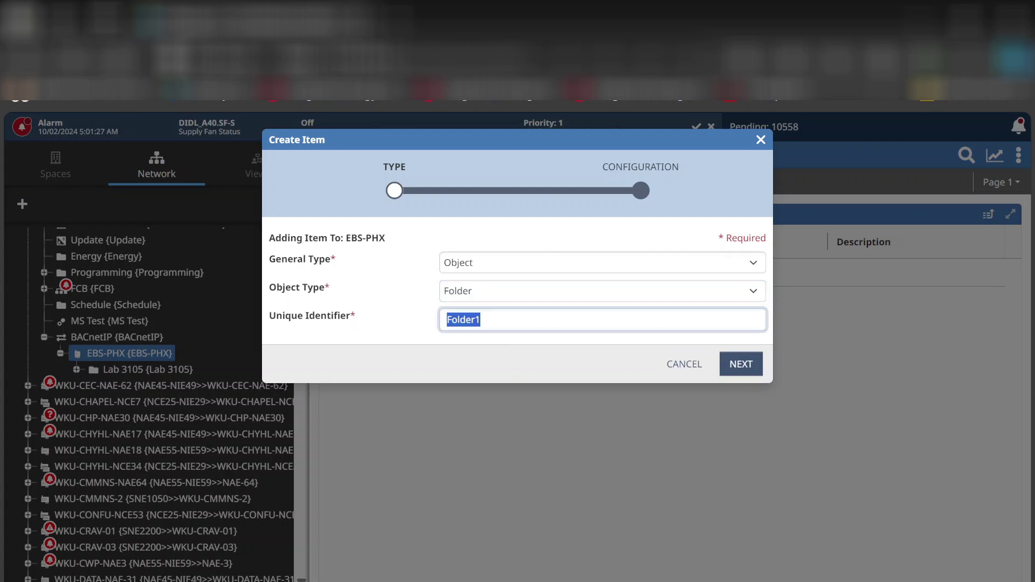
type("Lab 3106")
left_click(740, 365)
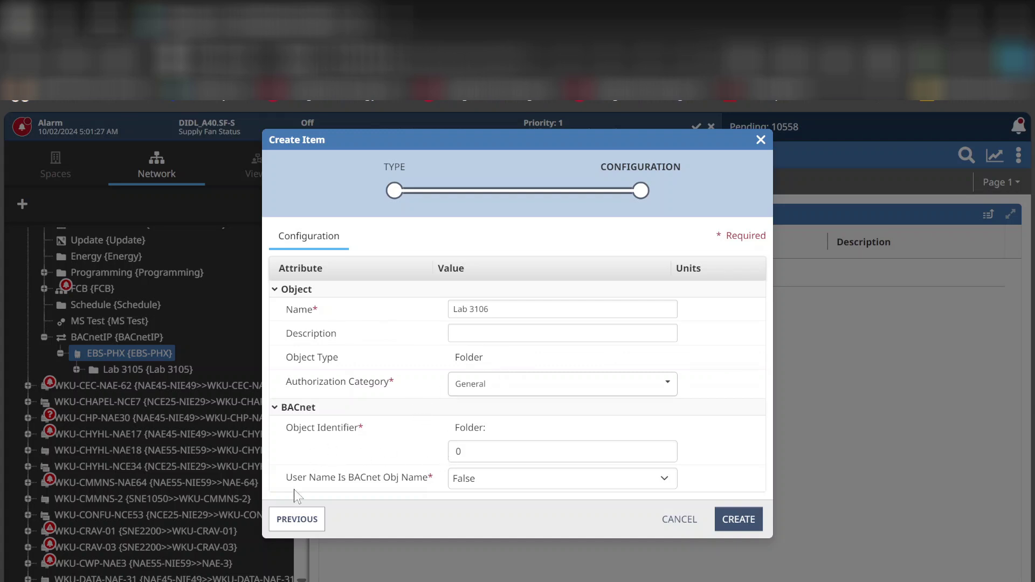
left_click(732, 513)
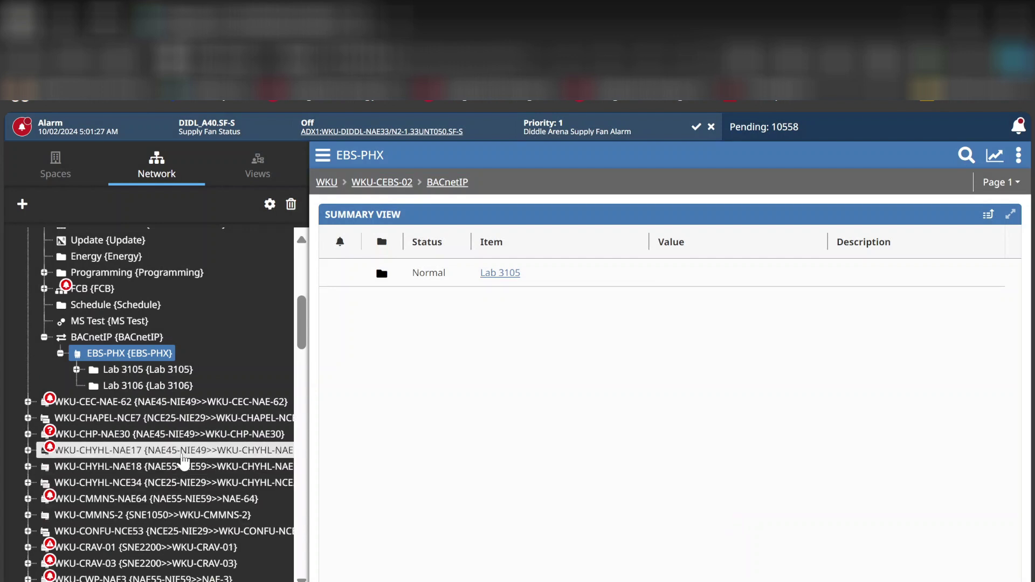
left_click(146, 387)
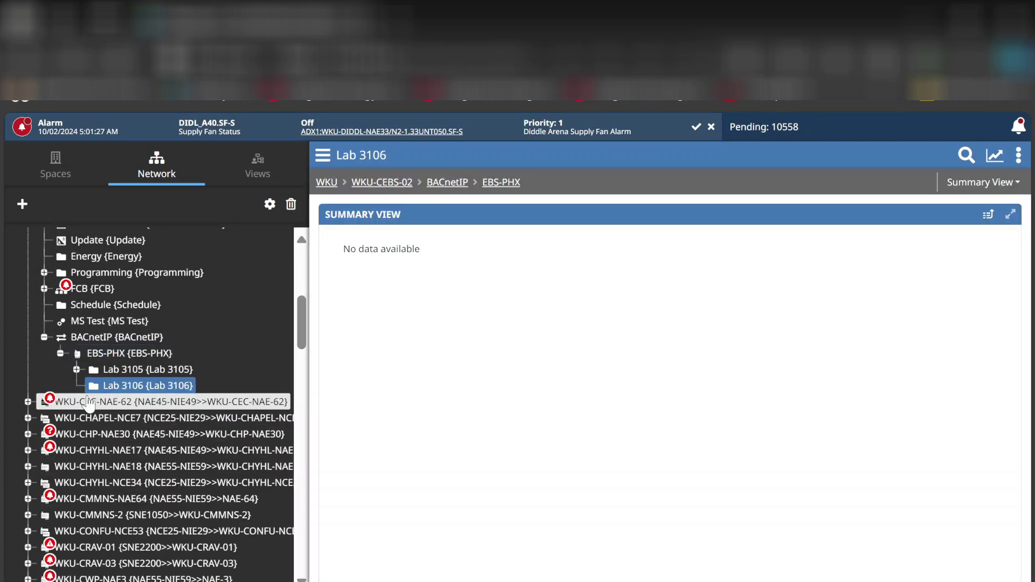
Run a Field Point discovery inside Lab 3106, listing 533 points, and sort by native object name.
left_click(22, 205)
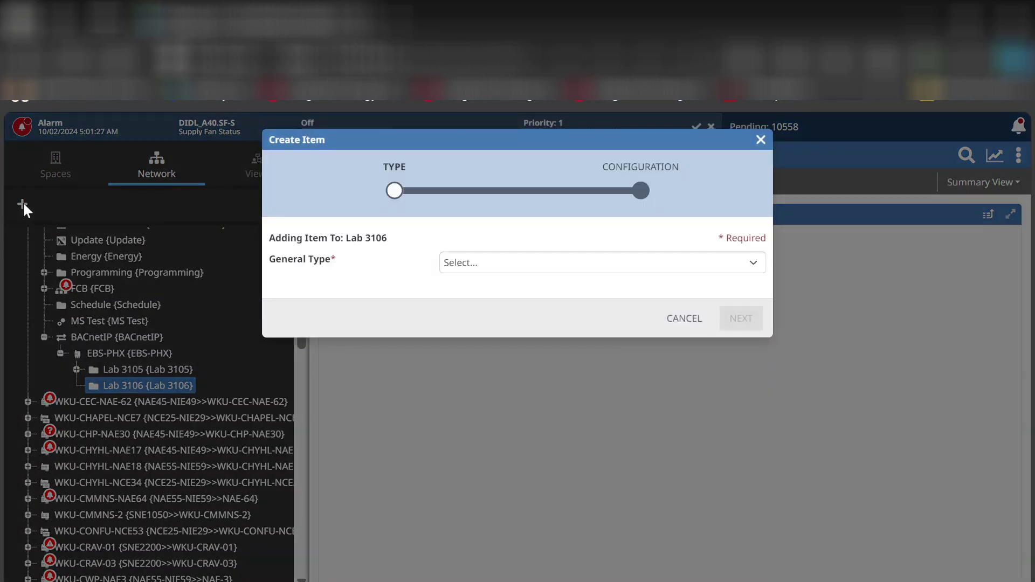
left_click(510, 267)
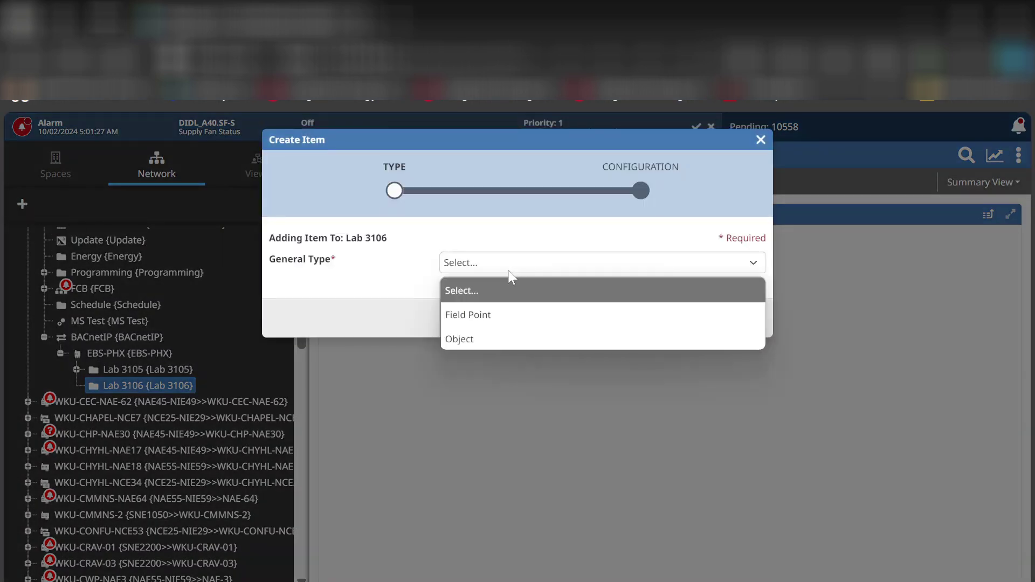
left_click(501, 322)
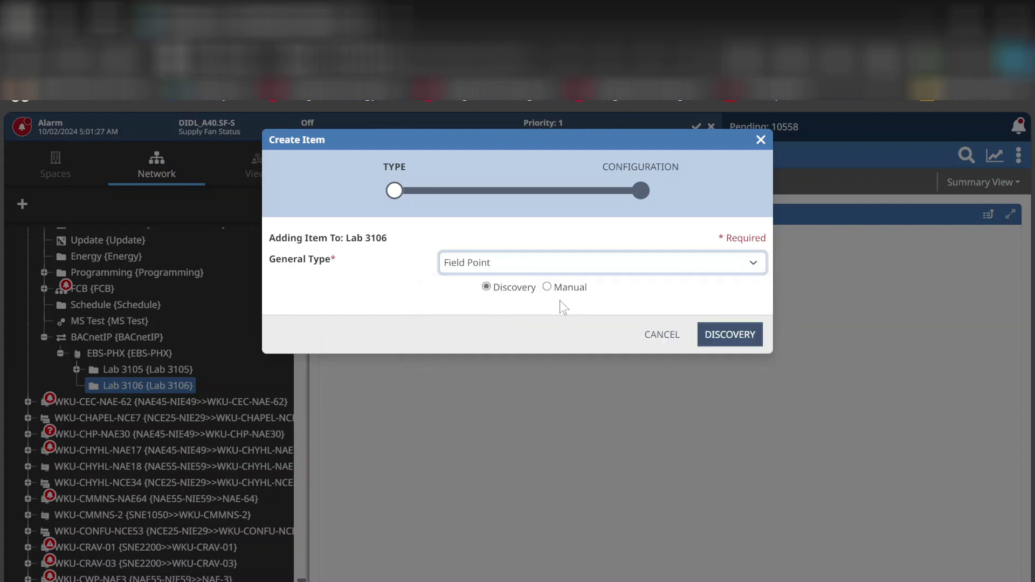
left_click(758, 330)
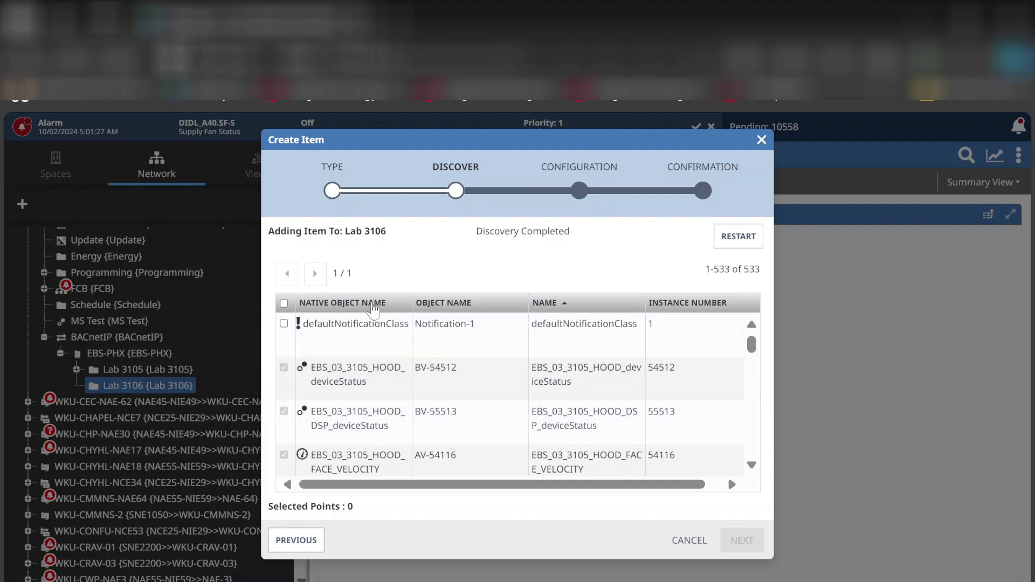
left_click(381, 305)
Sort native object names ascending, scroll to the EBS_03_3106 rows, and tick VEV deviceStatus.
left_click(393, 305)
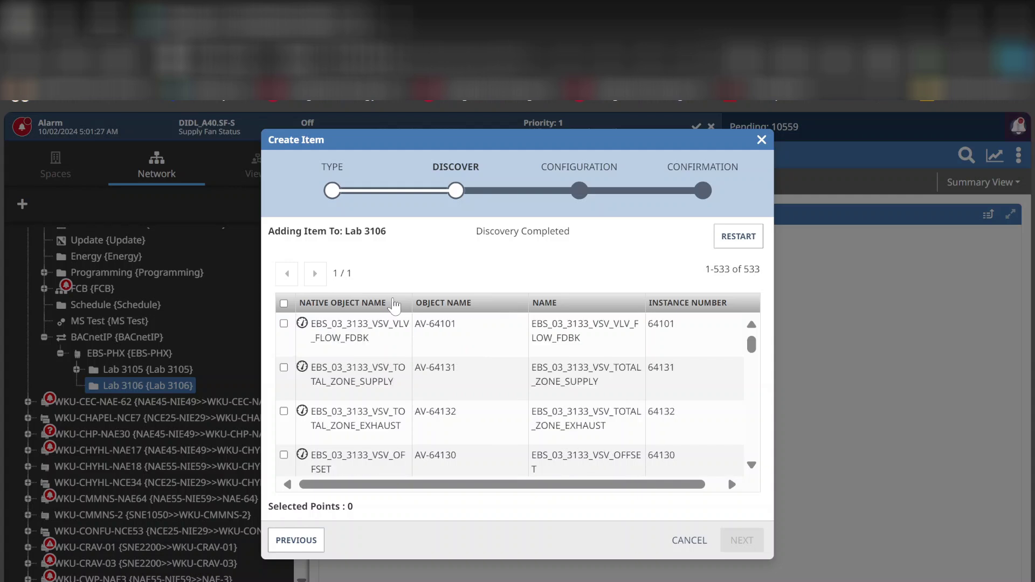
left_click(395, 304)
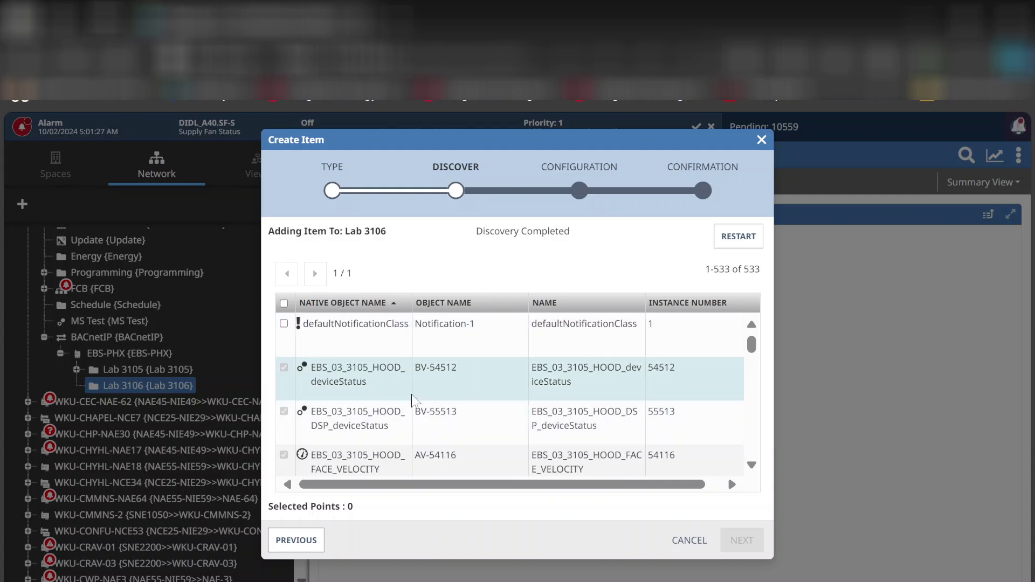
scroll(445, 388, "down", 2)
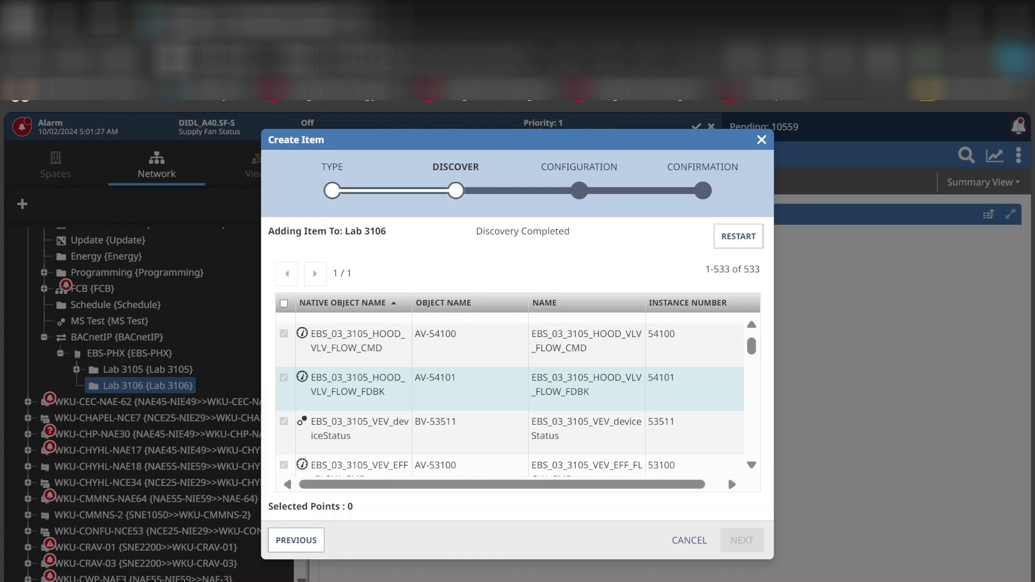
scroll(445, 389, "down", 2)
scroll(509, 393, "down", 4)
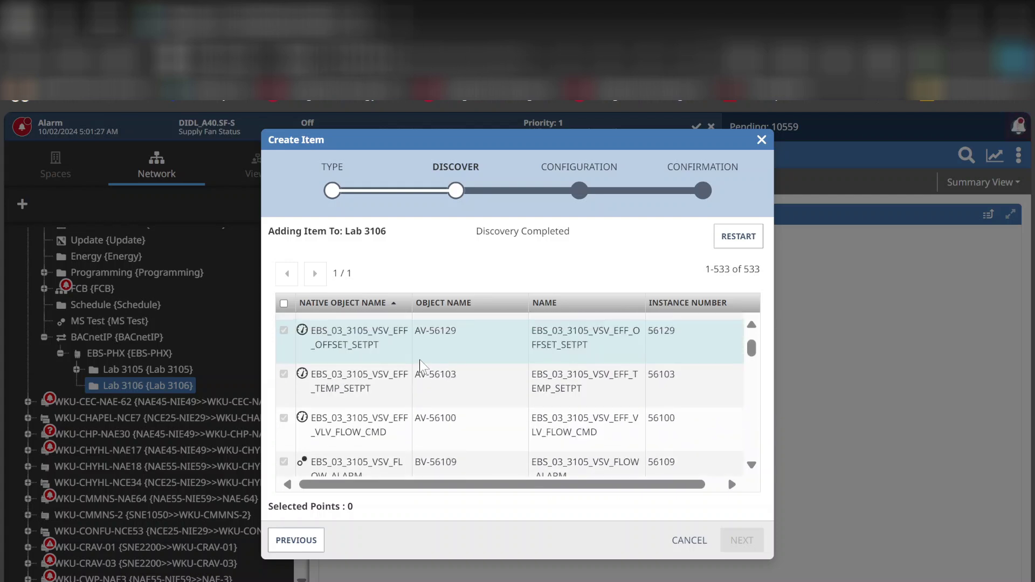
scroll(509, 394, "down", 3)
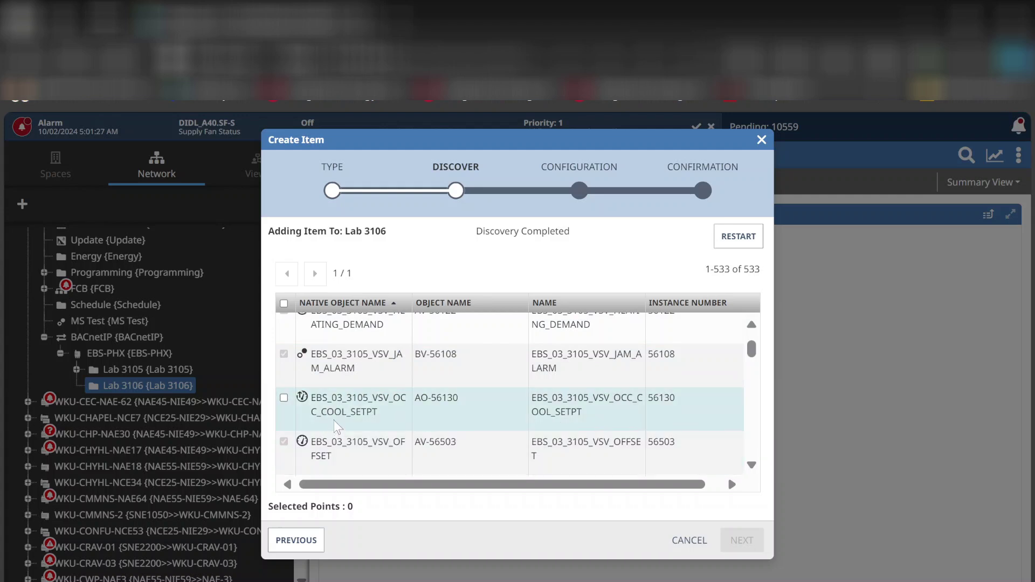
scroll(433, 364, "down", 3)
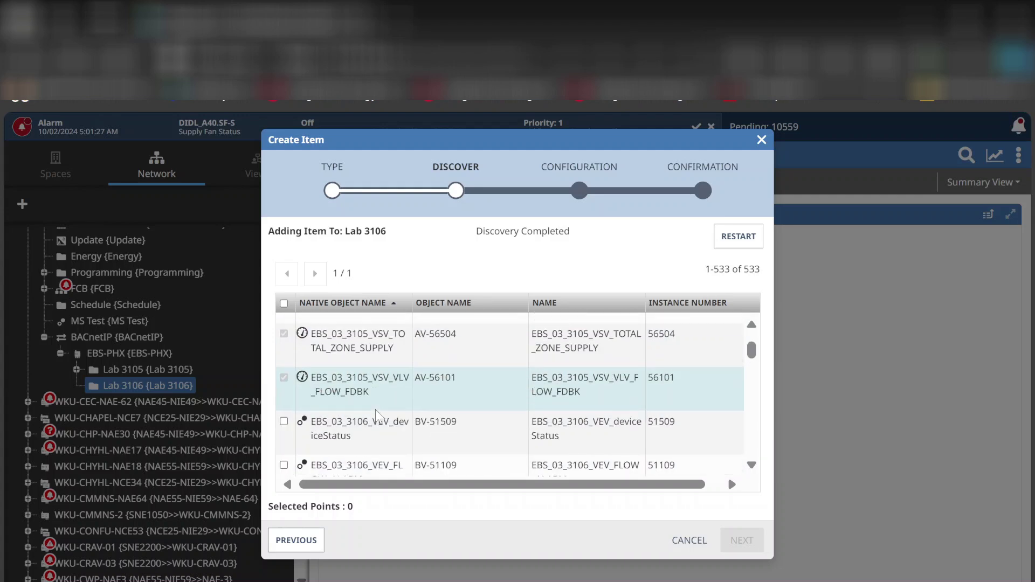
left_click(284, 422)
Tick the 3106 VEV flow alarm, VEV_VLV_FLOW_FDBK and VSV_AVG_SPACE_TEMP points.
left_click(284, 465)
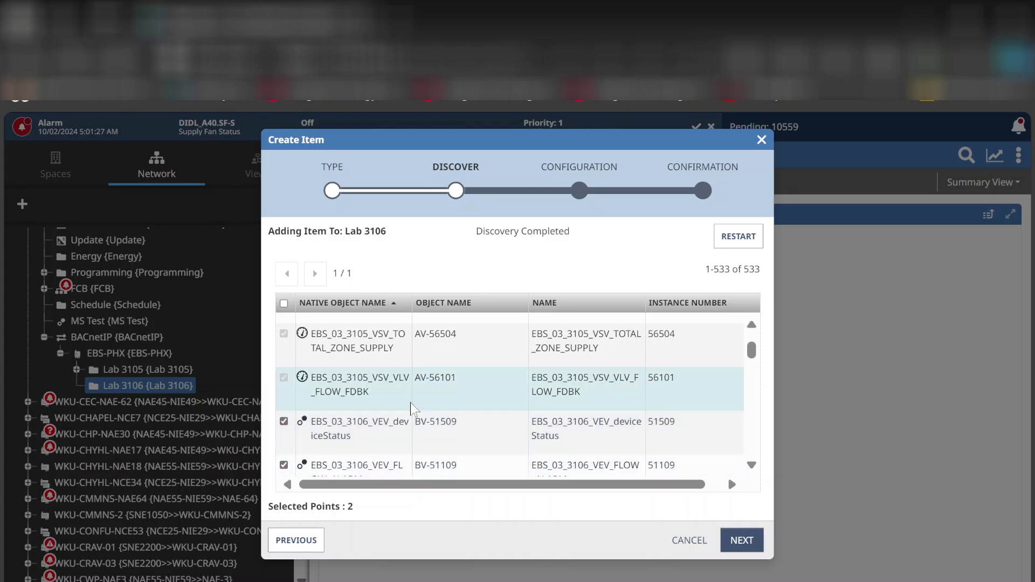
scroll(299, 372, "down", 3)
scroll(297, 370, "up", 2)
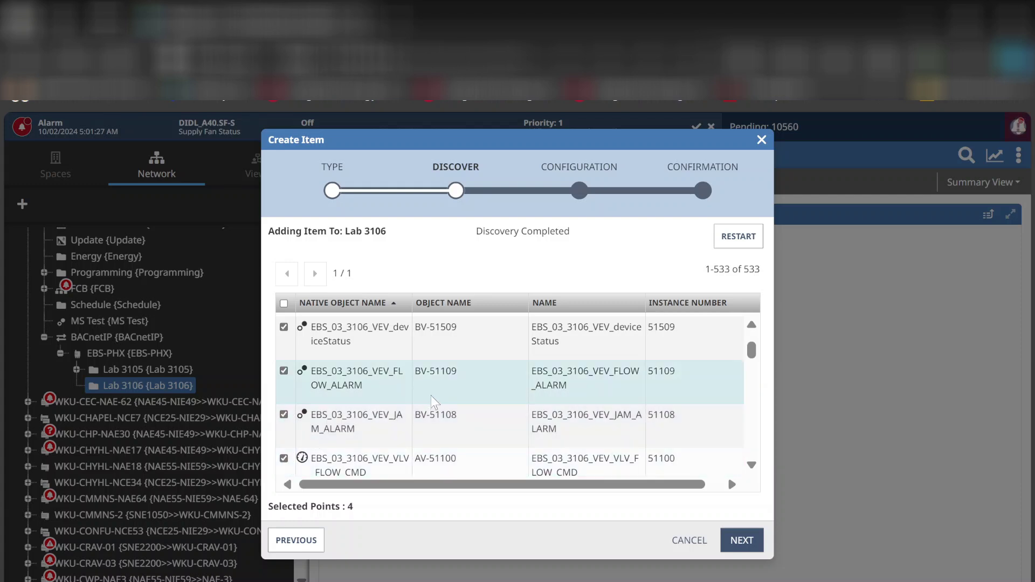
scroll(432, 396, "down", 2)
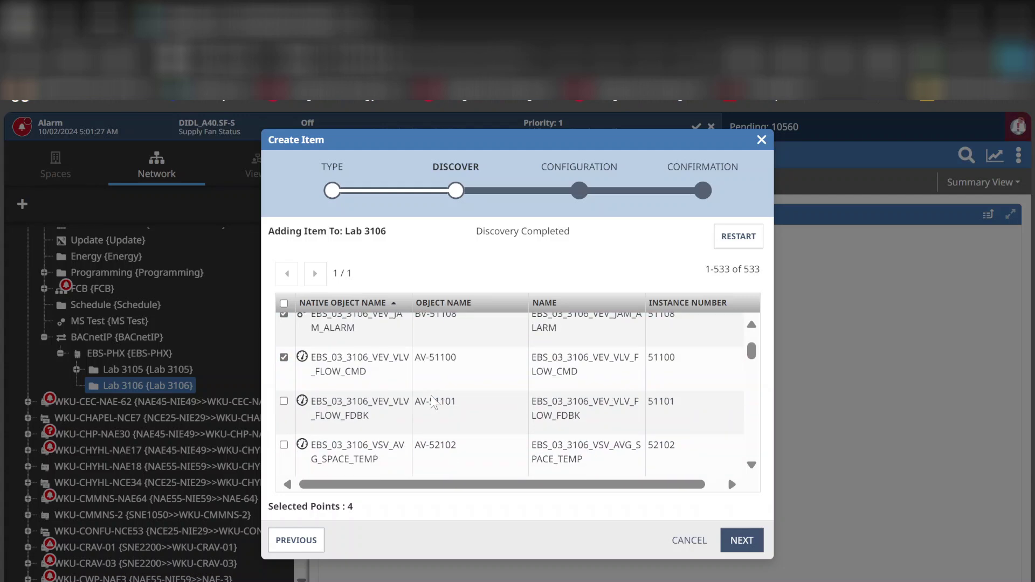
left_click(284, 402)
left_click(284, 445)
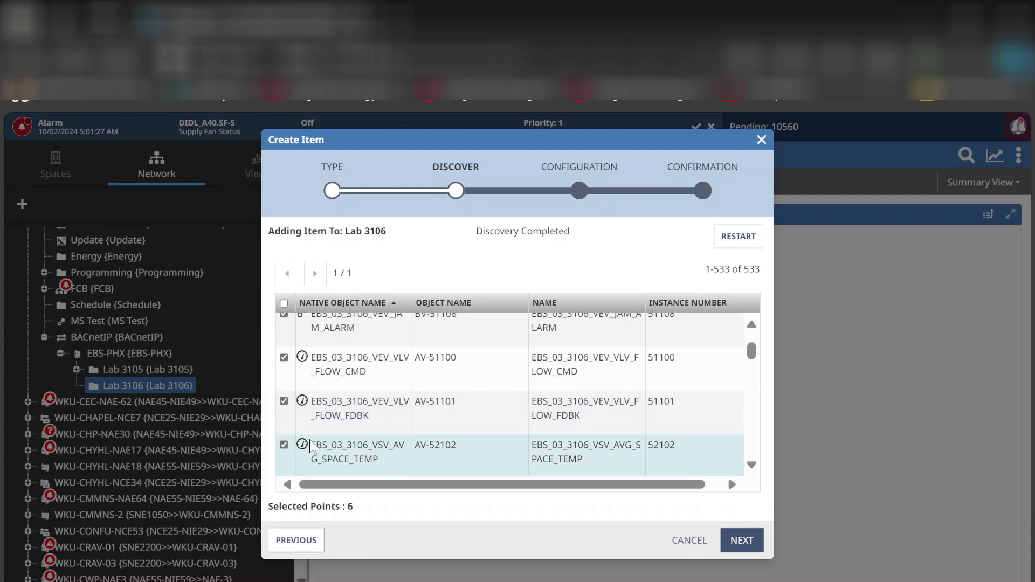
Tick the 3106 VSV_COOLING_DEMAND and VSV_deviceStatus points, reaching 11 selected.
scroll(354, 387, "down", 7)
scroll(355, 387, "up", 6)
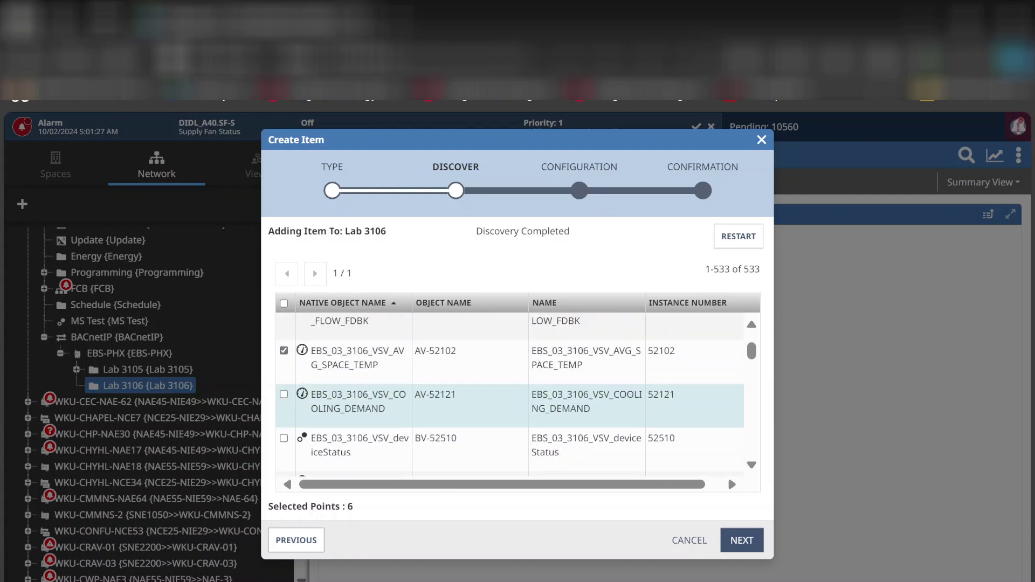
left_click(284, 395)
left_click(284, 443)
scroll(287, 345, "down", 2)
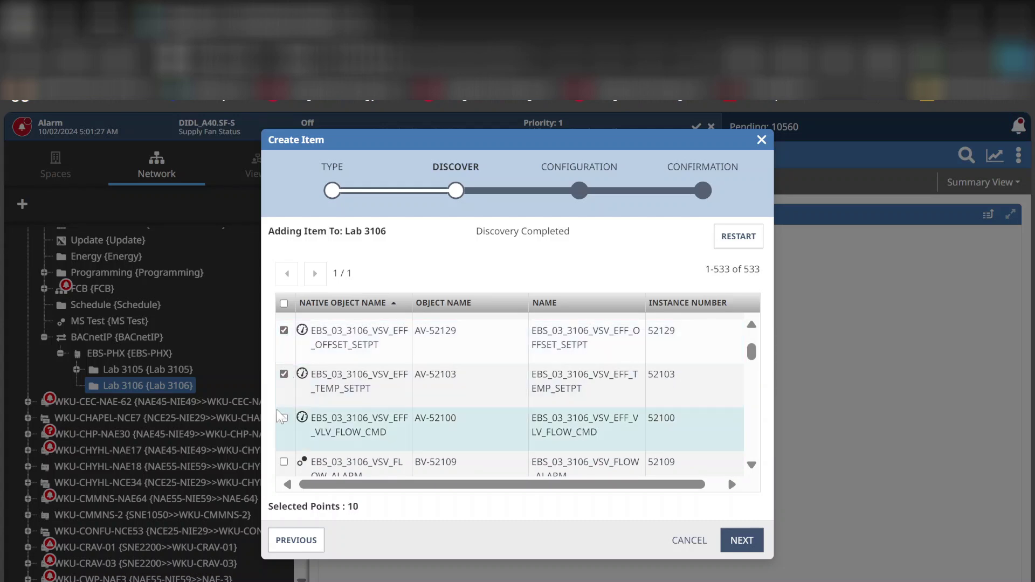
scroll(341, 420, "up", 2)
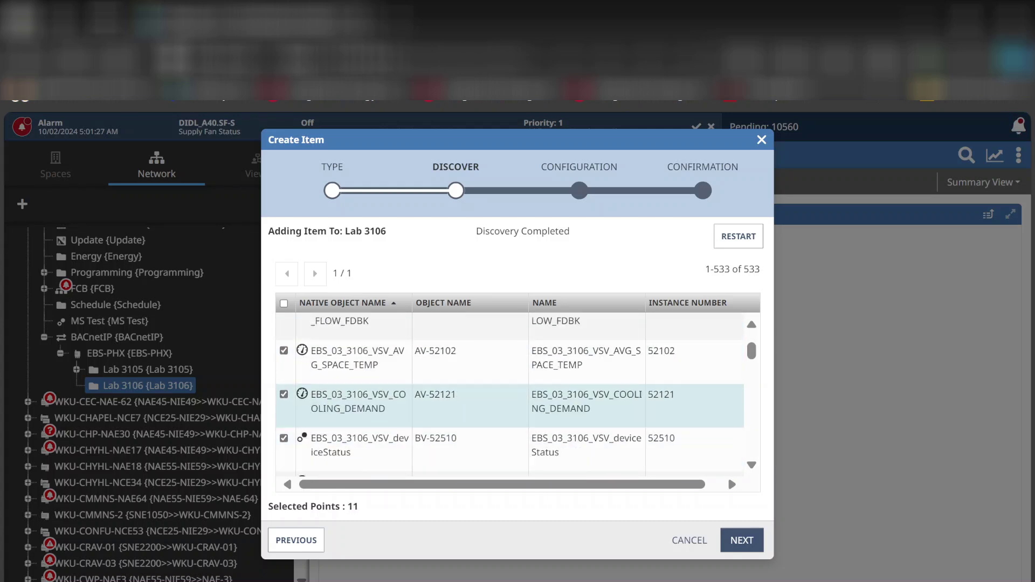
scroll(340, 419, "up", 3)
scroll(341, 420, "down", 4)
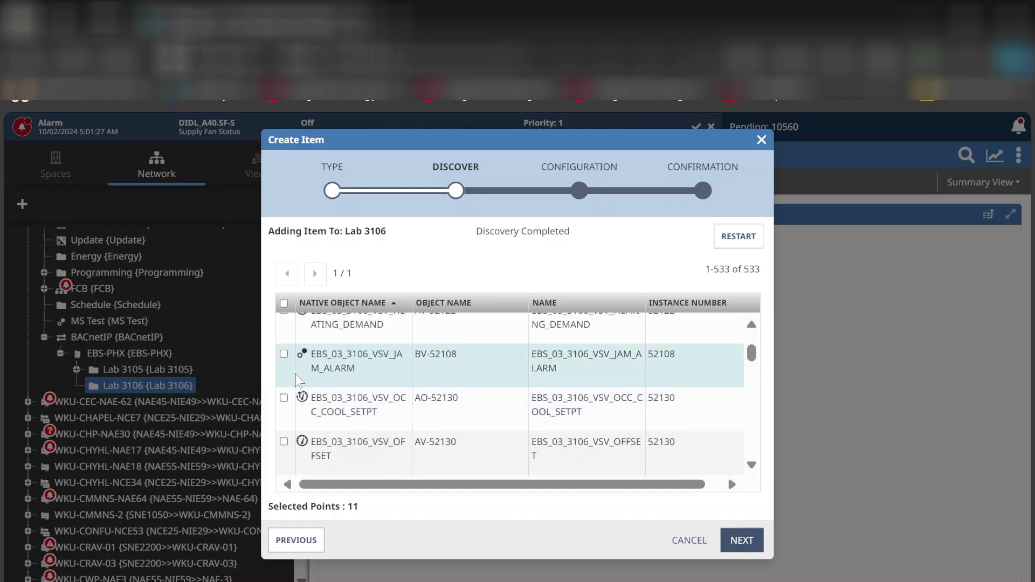
Tick the 3106 VSV JAM_ALARM, TOTAL_ZONE_SUPPLY, VLV_FLOW_FDBK and FLOW_ALARM points.
left_click(284, 354)
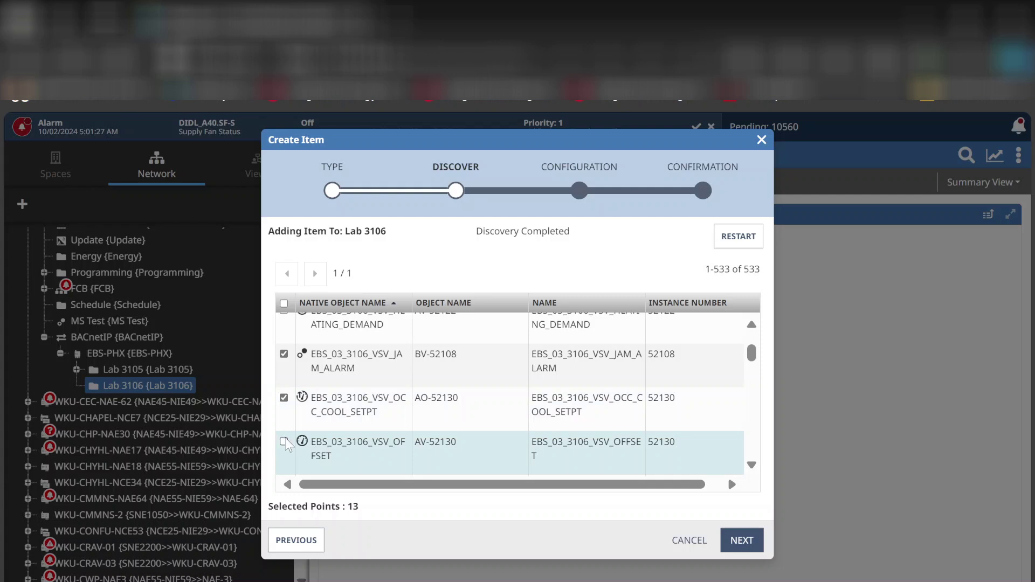
scroll(298, 443, "down", 3)
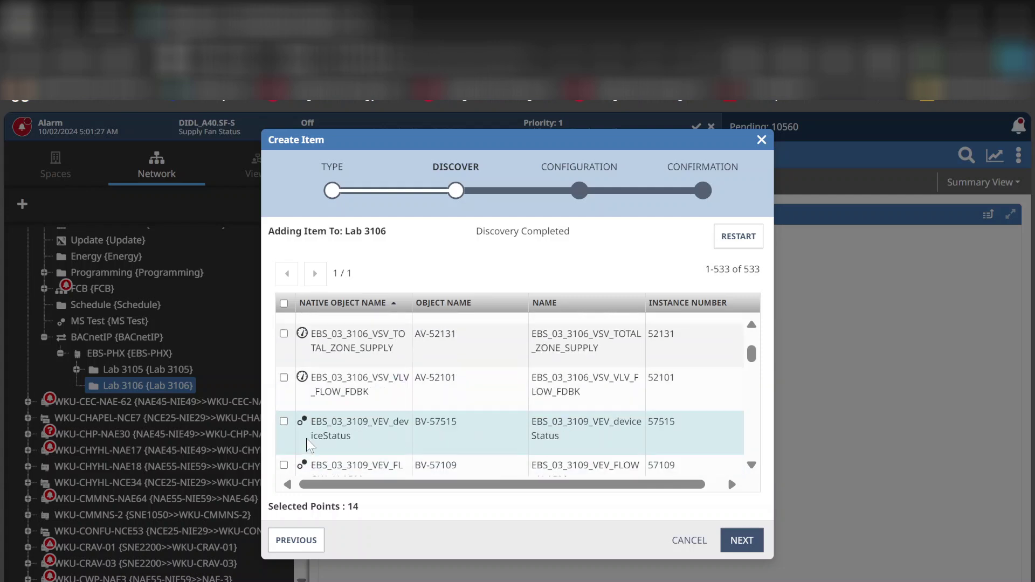
left_click(284, 334)
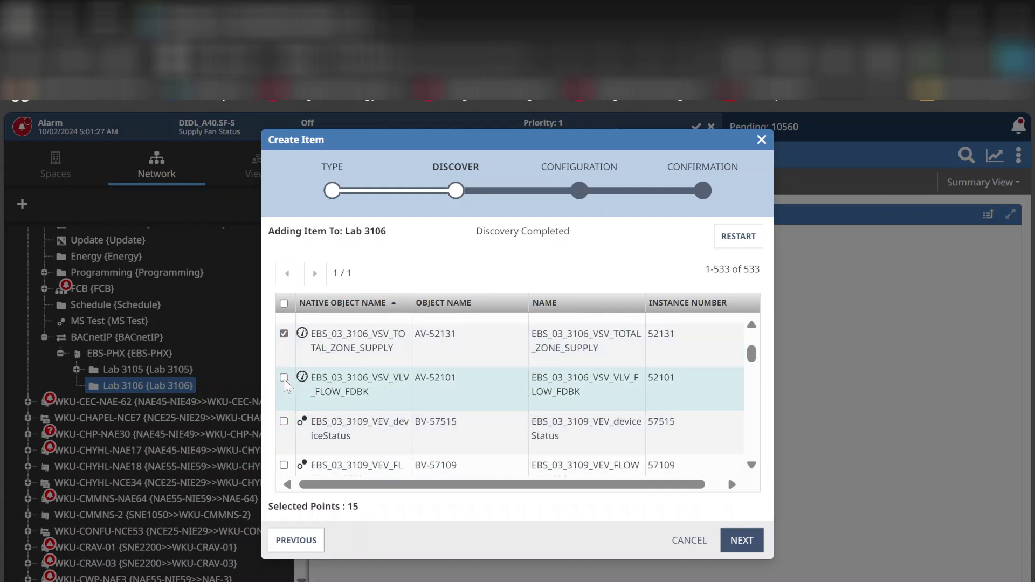
left_click(284, 378)
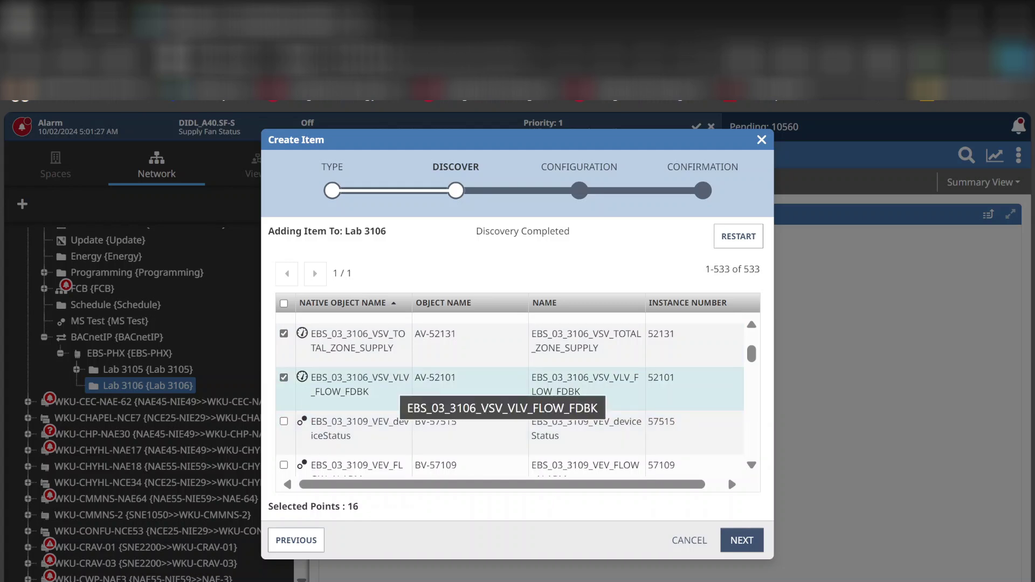
scroll(425, 363, "up", 2)
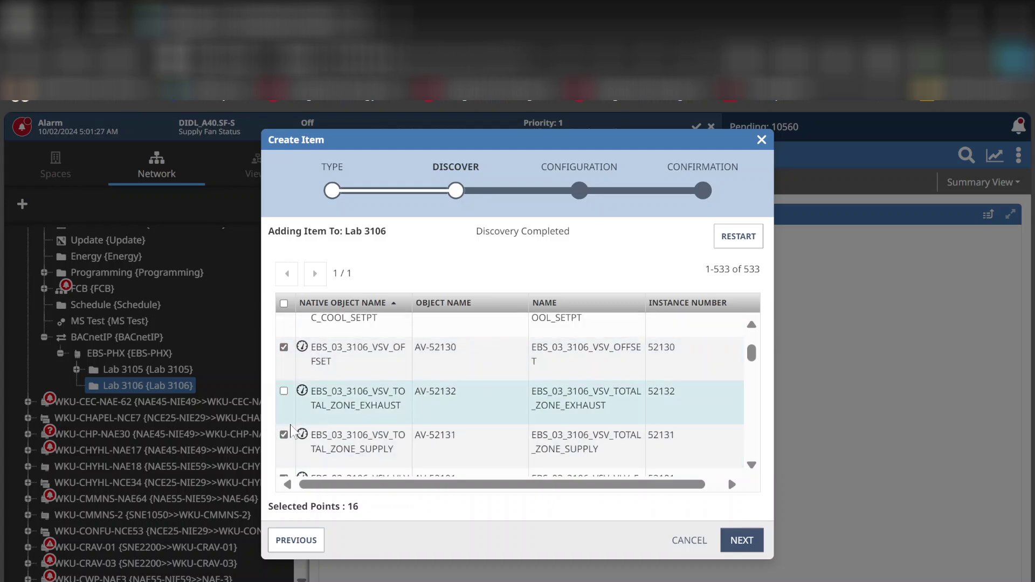
scroll(403, 407, "up", 3)
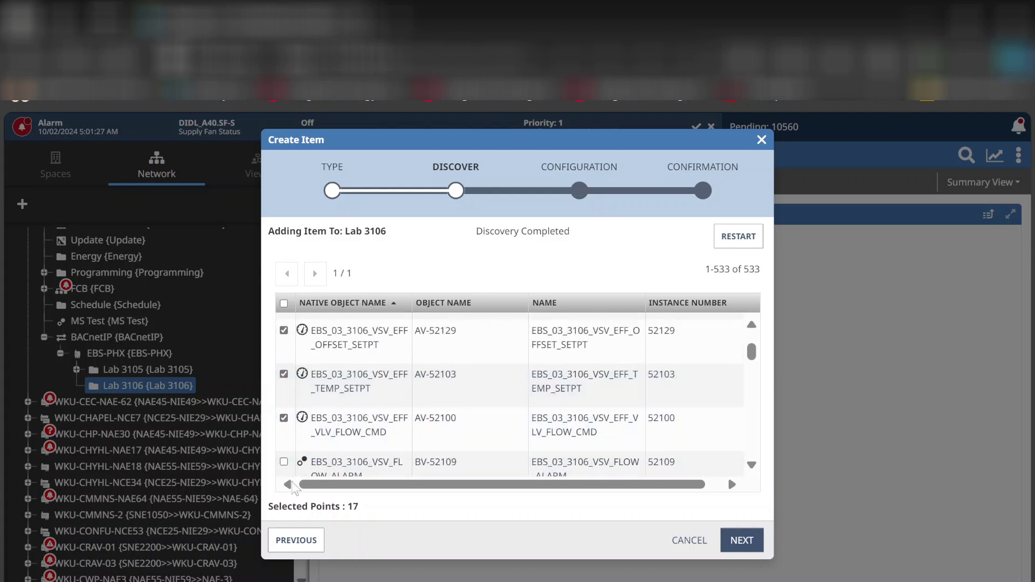
left_click(284, 464)
Scroll the list to confirm only the 18 EBS_03_3106 points are selected, then continue to Configuration.
scroll(461, 399, "up", 3)
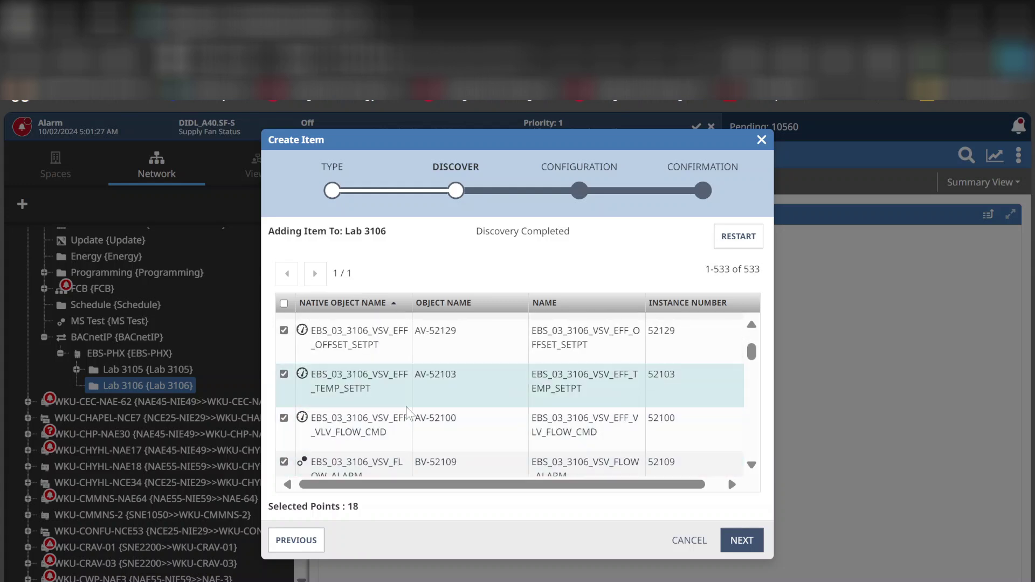
scroll(464, 400, "down", 2)
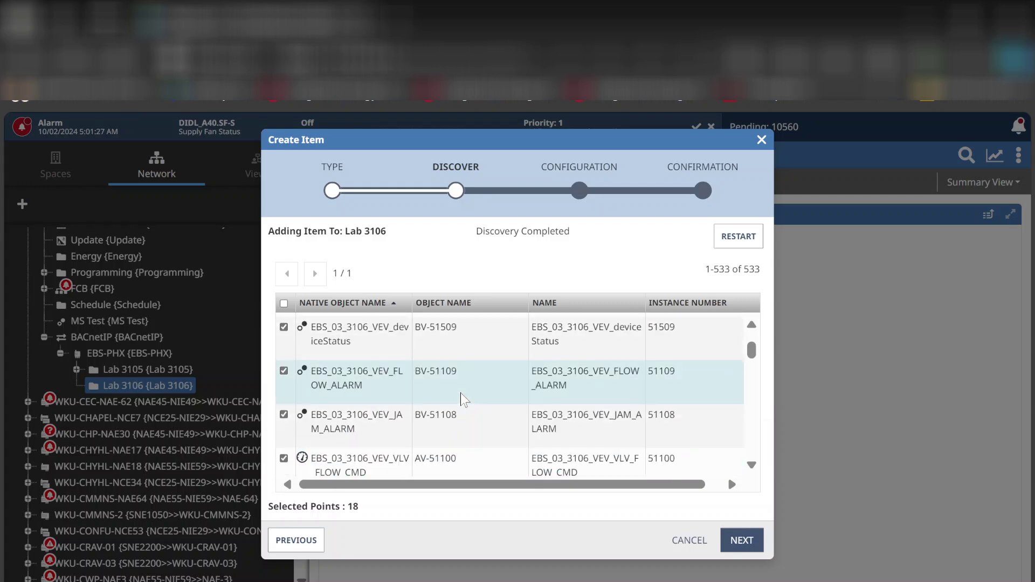
scroll(464, 400, "up", 5)
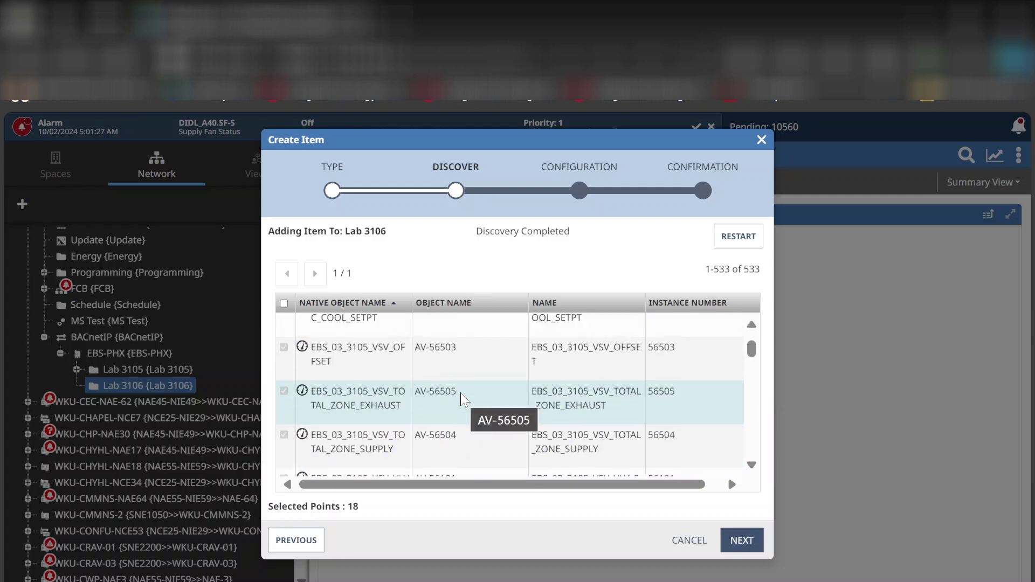
scroll(465, 400, "down", 4)
scroll(462, 399, "down", 5)
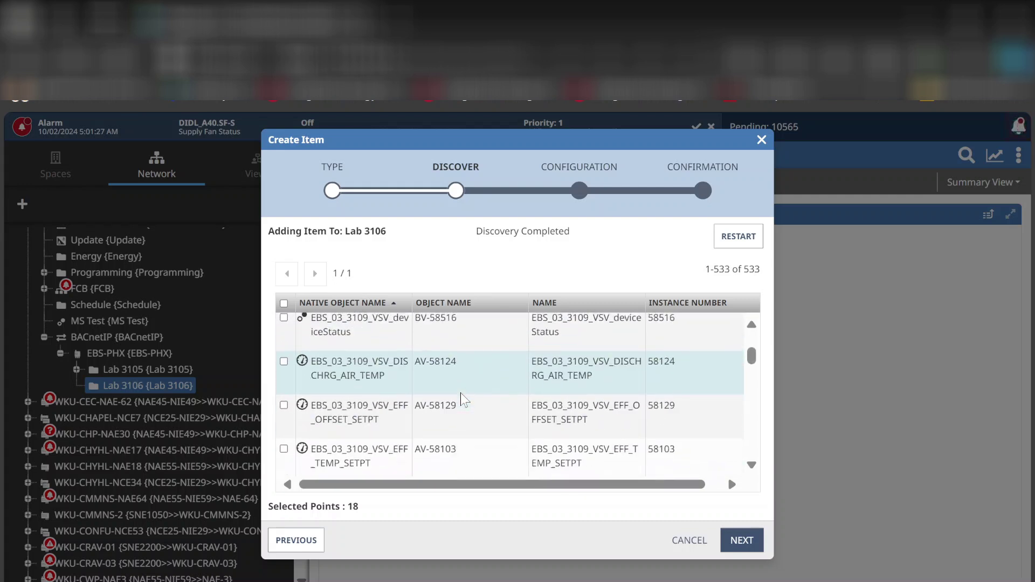
scroll(463, 400, "down", 3)
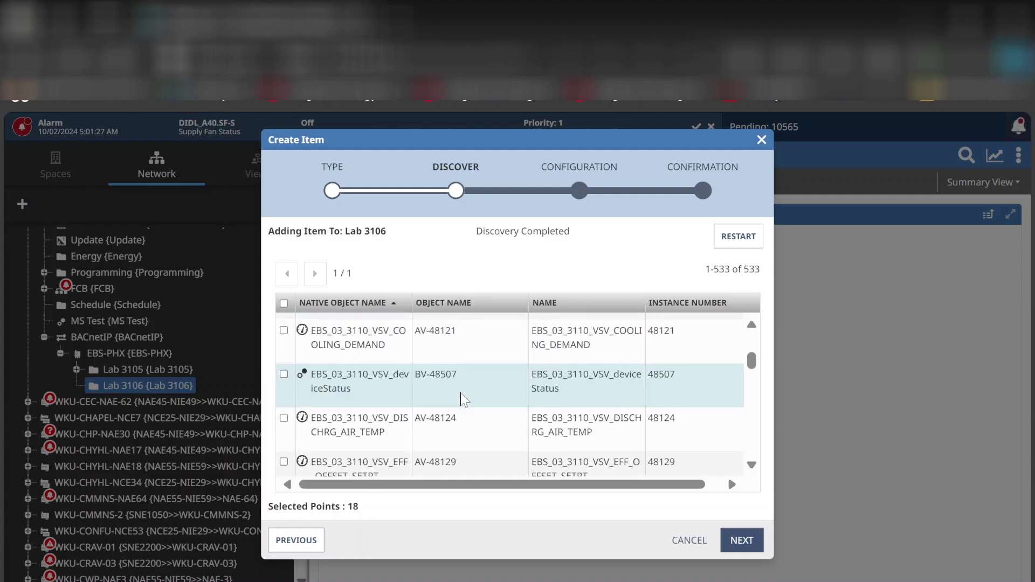
scroll(462, 400, "down", 3)
scroll(463, 401, "down", 5)
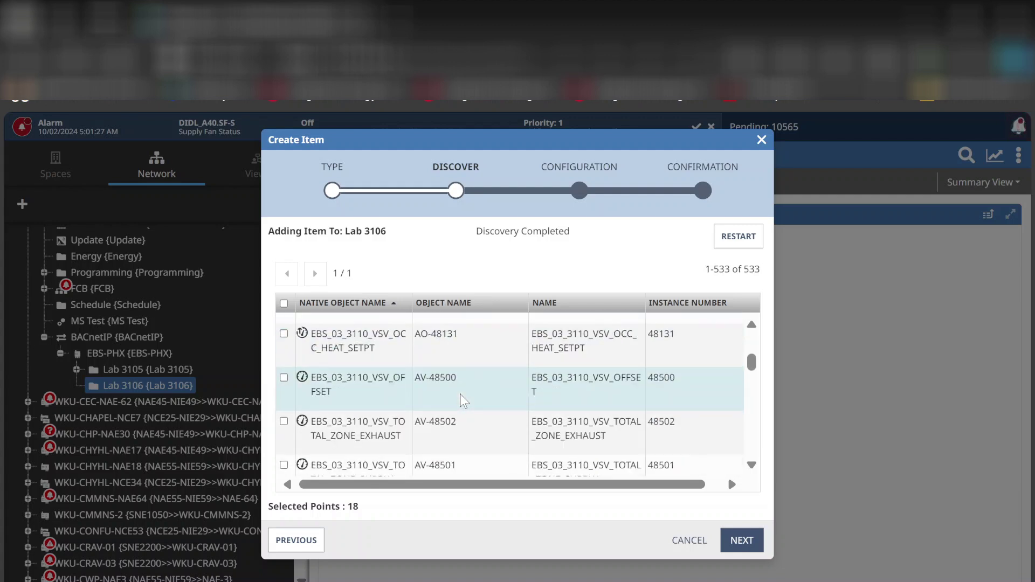
scroll(462, 399, "down", 6)
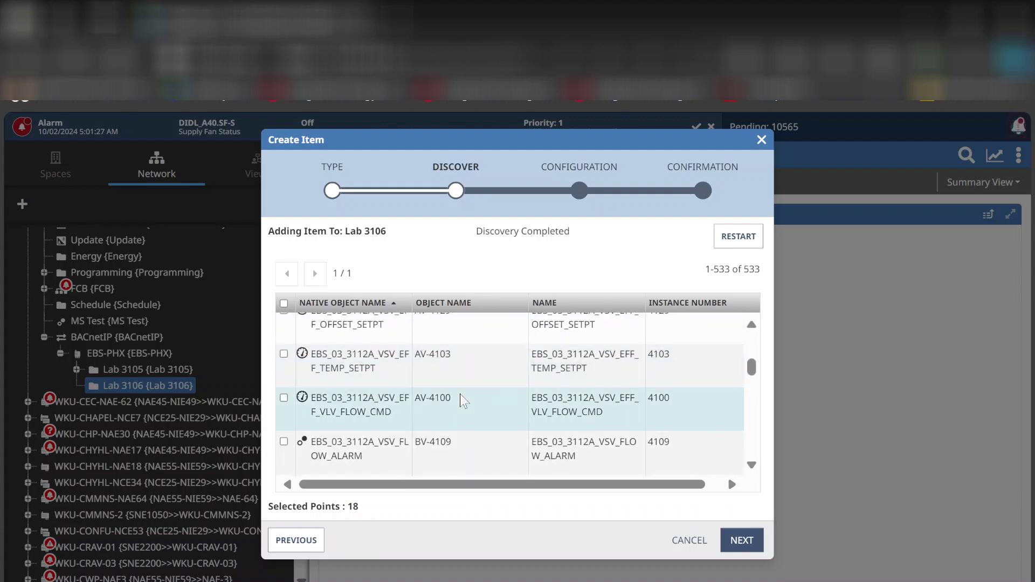
scroll(462, 400, "down", 4)
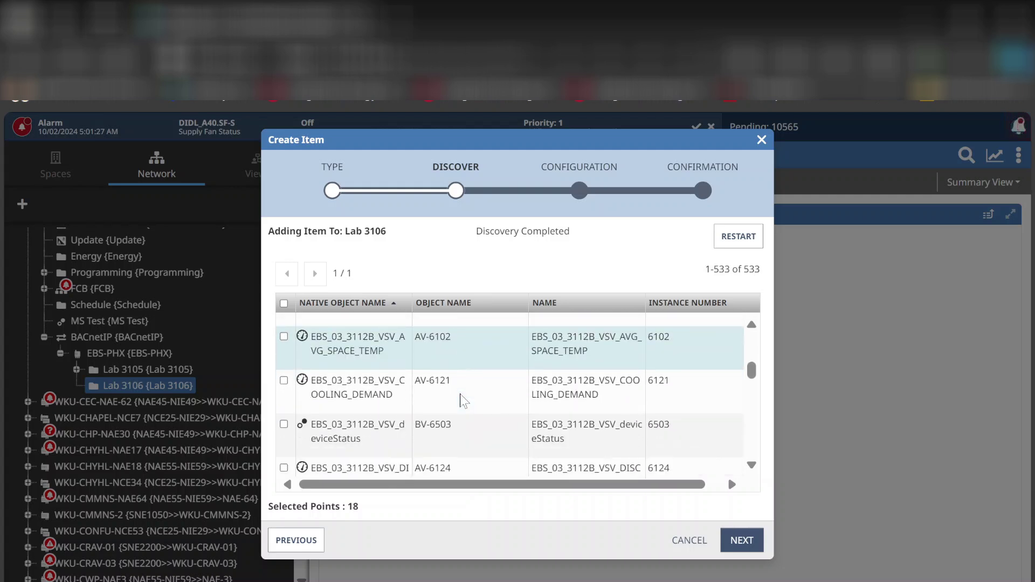
scroll(463, 400, "down", 4)
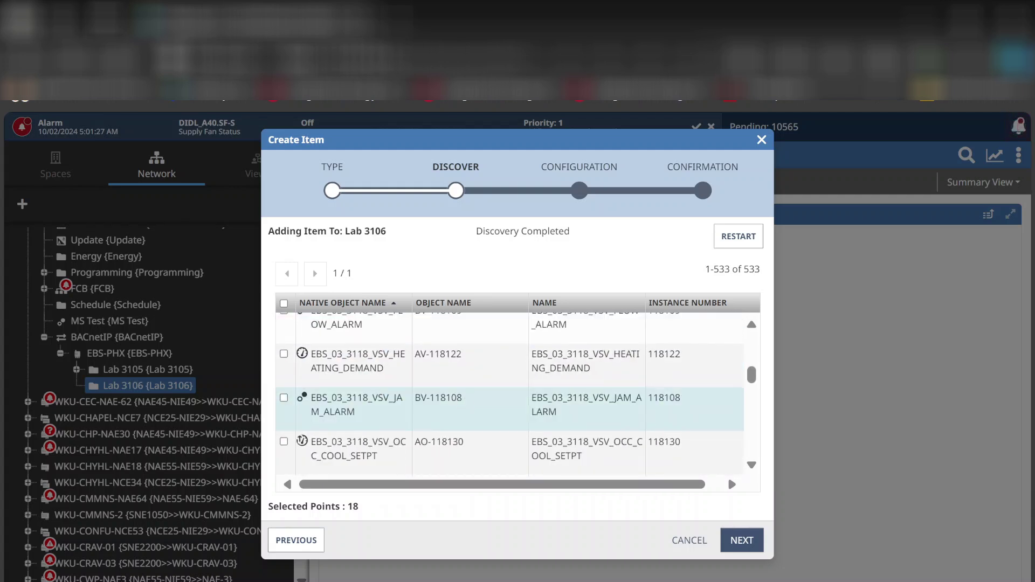
scroll(462, 400, "down", 3)
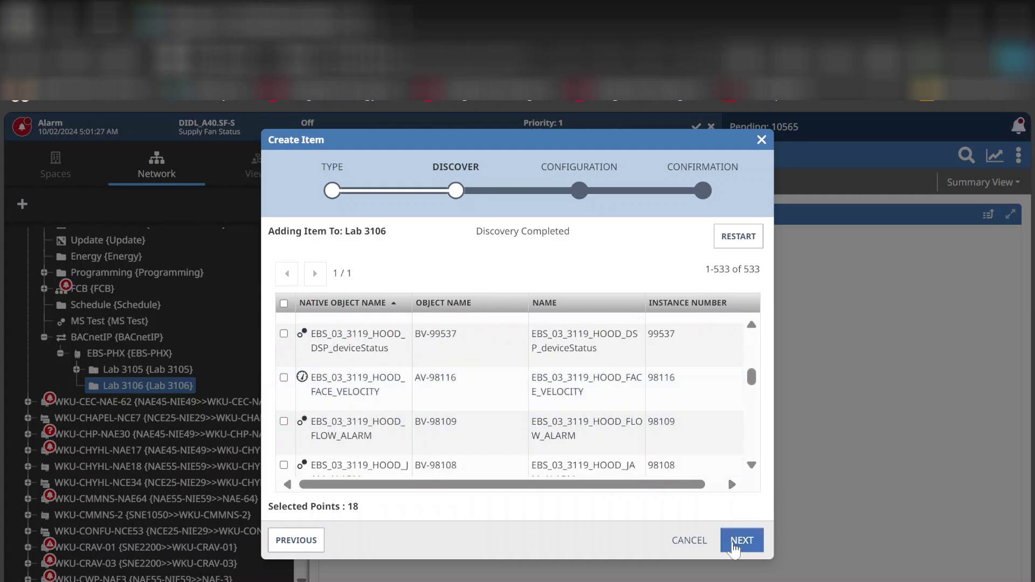
left_click(742, 540)
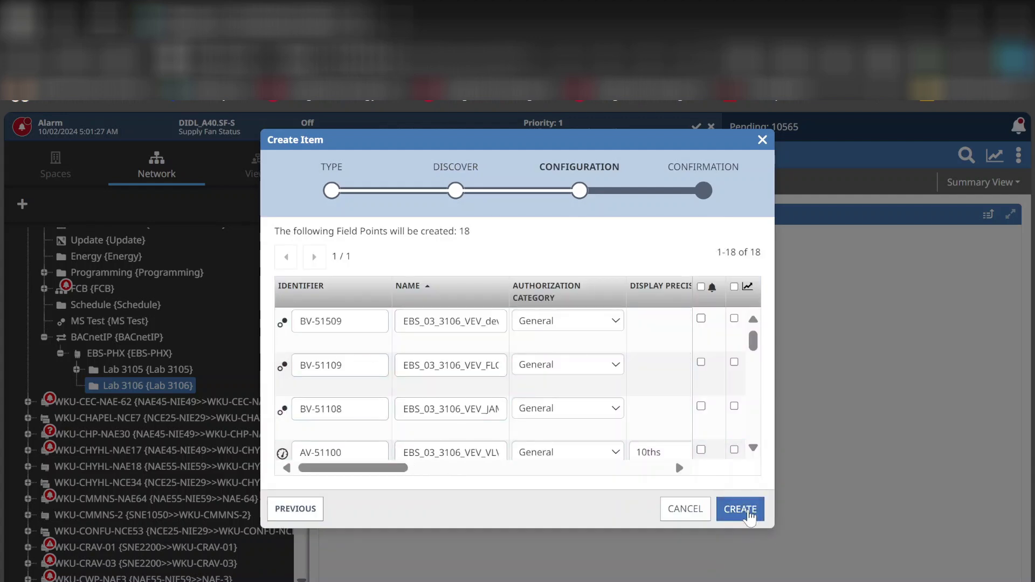
Create the 18 field points in Lab 3106 and review their live values in Summary View.
left_click(749, 510)
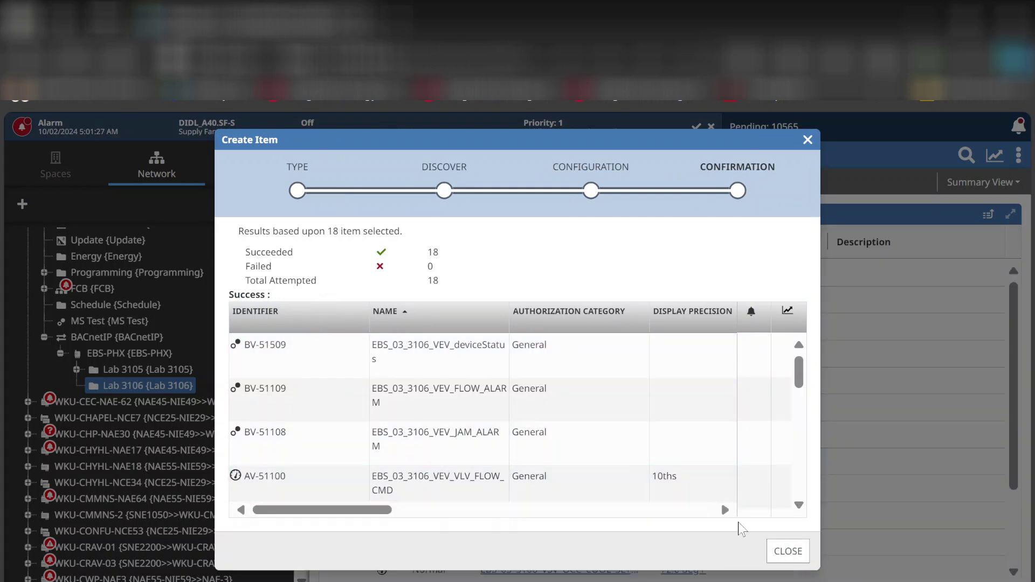
left_click(784, 549)
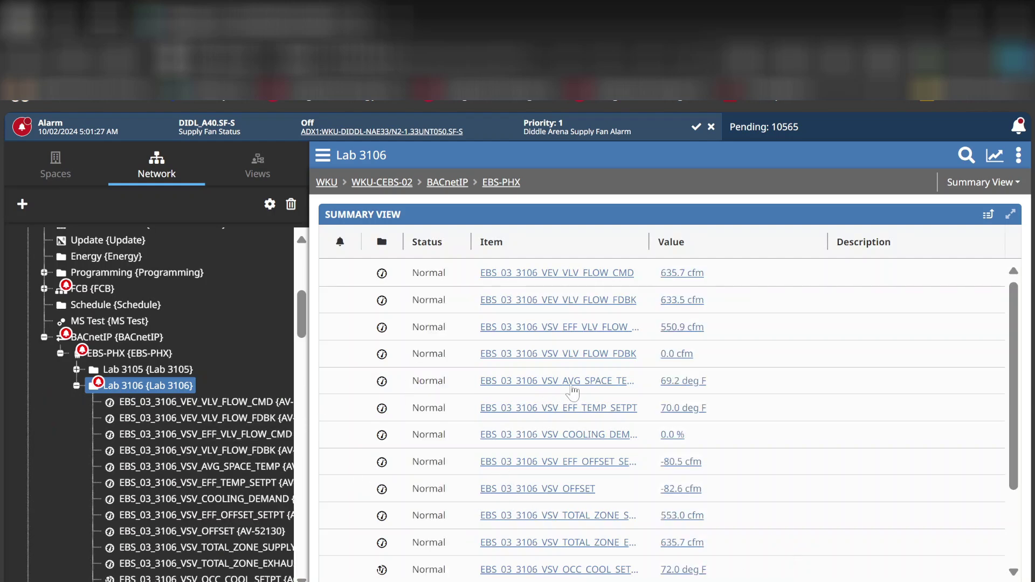
scroll(606, 346, "down", 3)
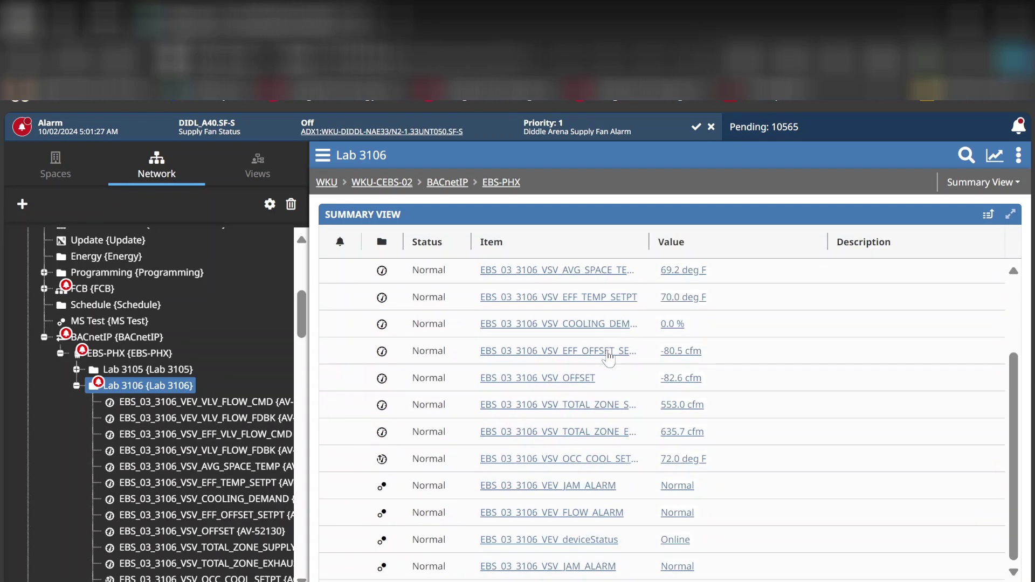
scroll(609, 393, "up", 3)
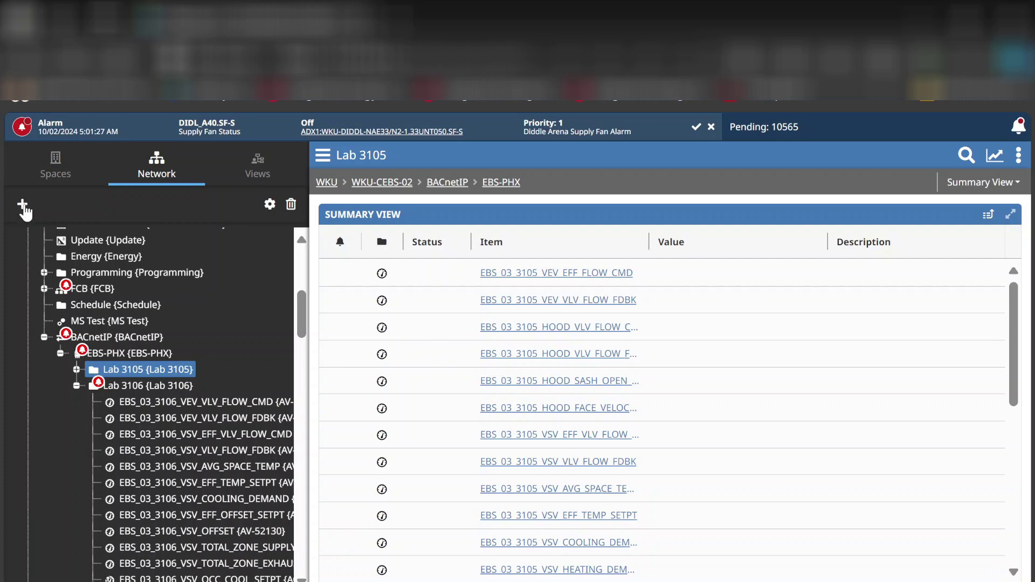
left_click(22, 205)
Set the general type to Field Point and start discovery for Lab 3105.
left_click(512, 261)
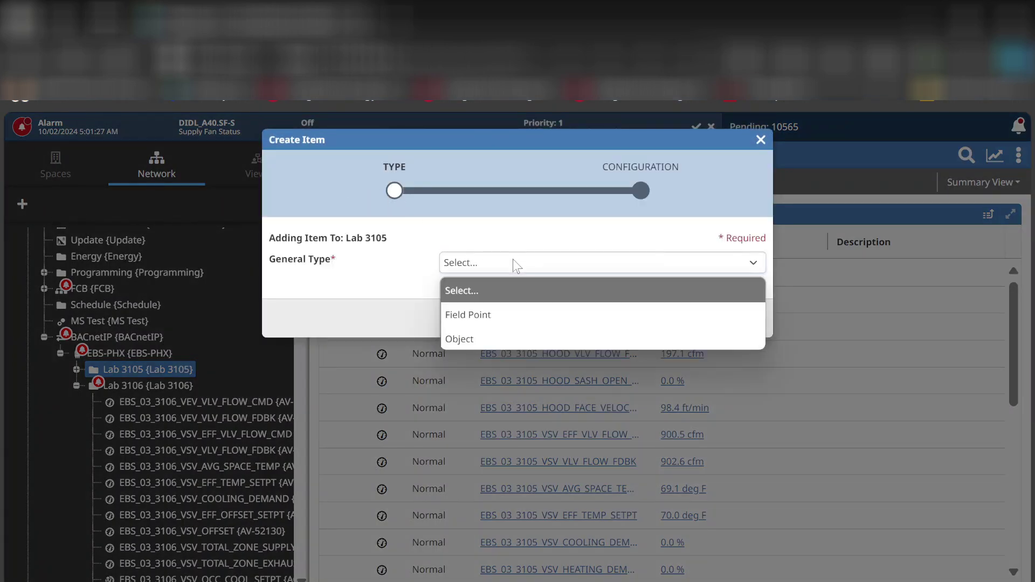
left_click(526, 310)
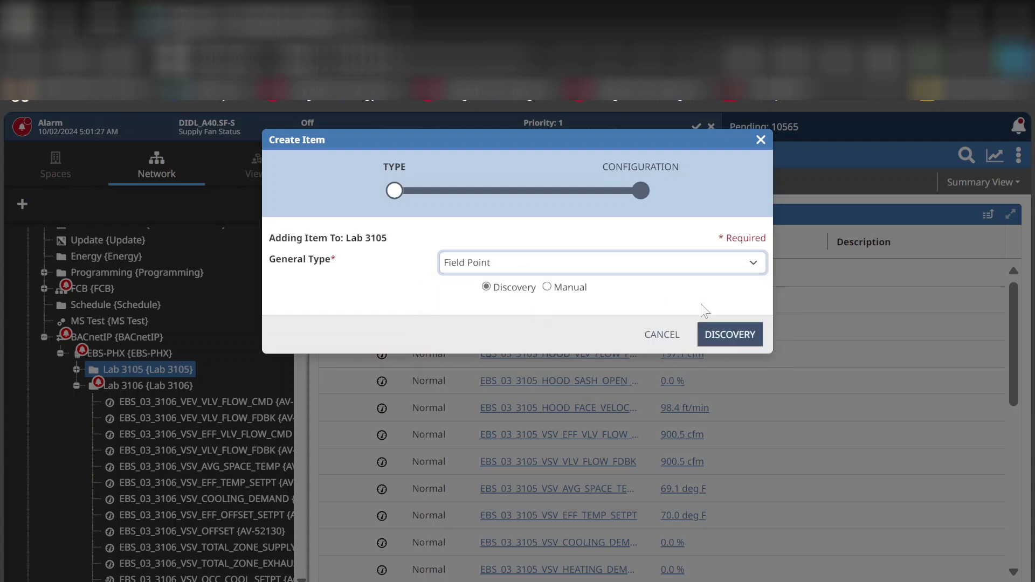
left_click(729, 333)
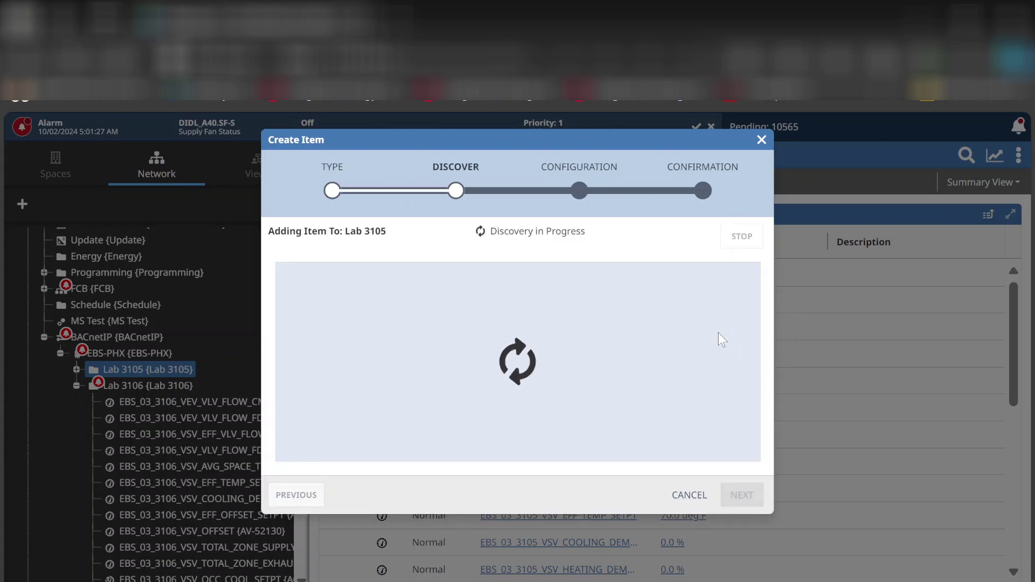